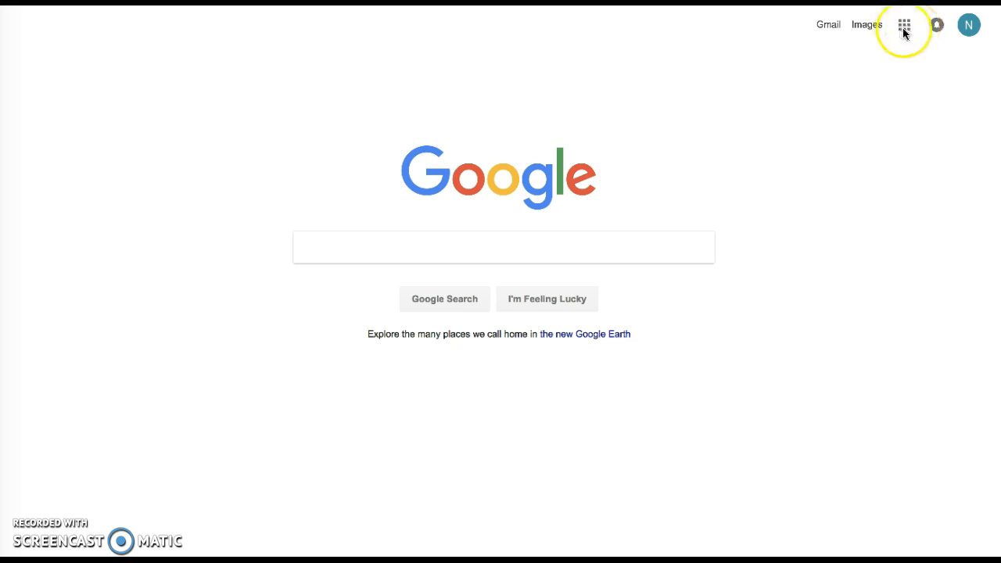
Open Google Sites from the Google apps and start creating a new site
left_click(905, 26)
left_click(905, 27)
left_click(905, 27)
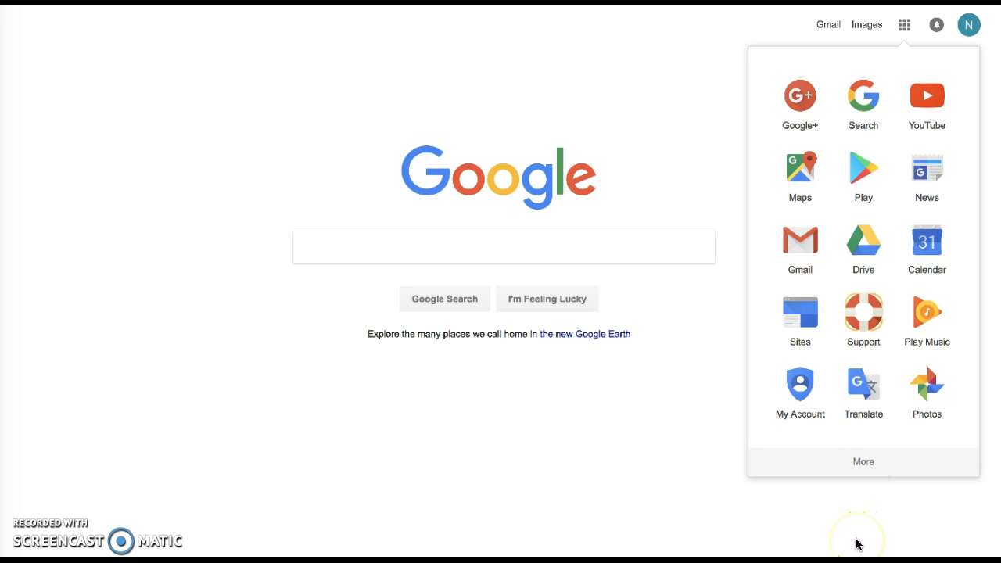
left_click(807, 319)
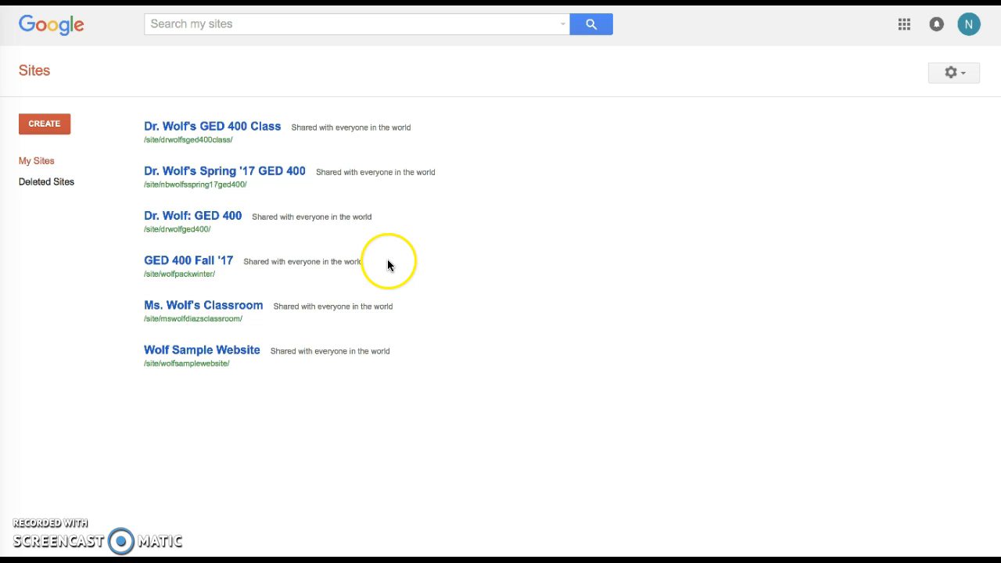
left_click(49, 127)
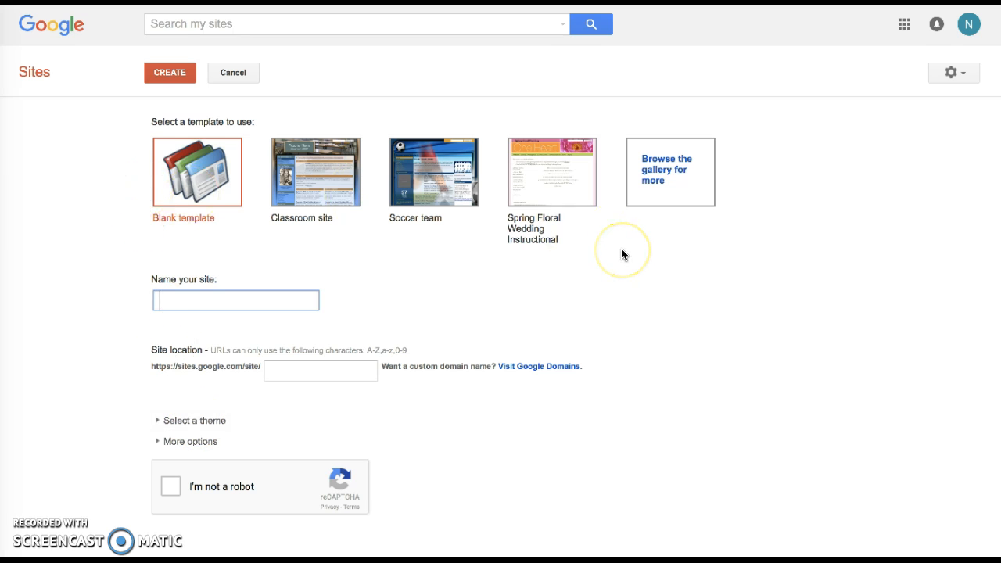
Browse the Schools & education templates in the gallery and select the Teacher Classroom template for the site
left_click(659, 173)
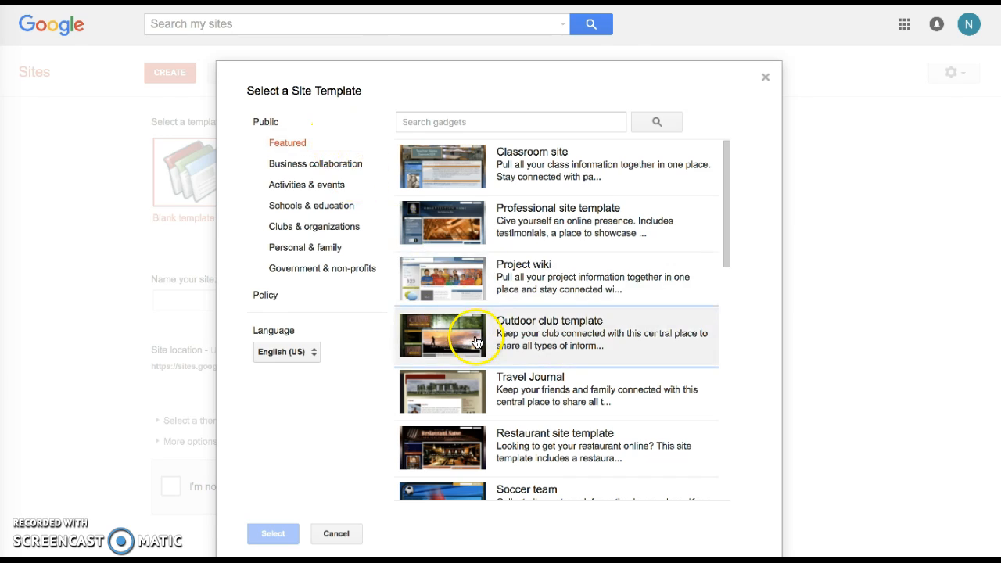
scroll(456, 332, "down", 1)
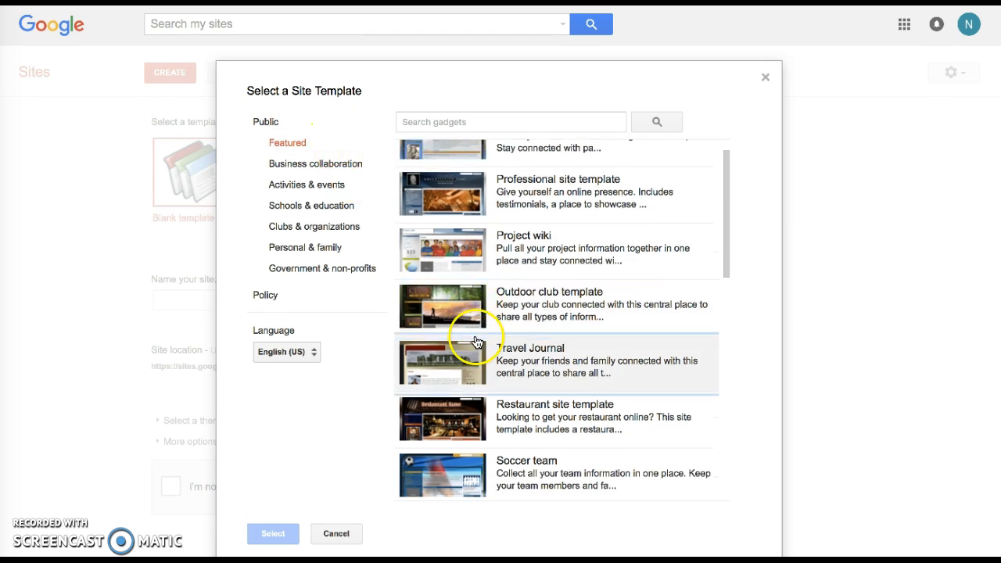
left_click(312, 207)
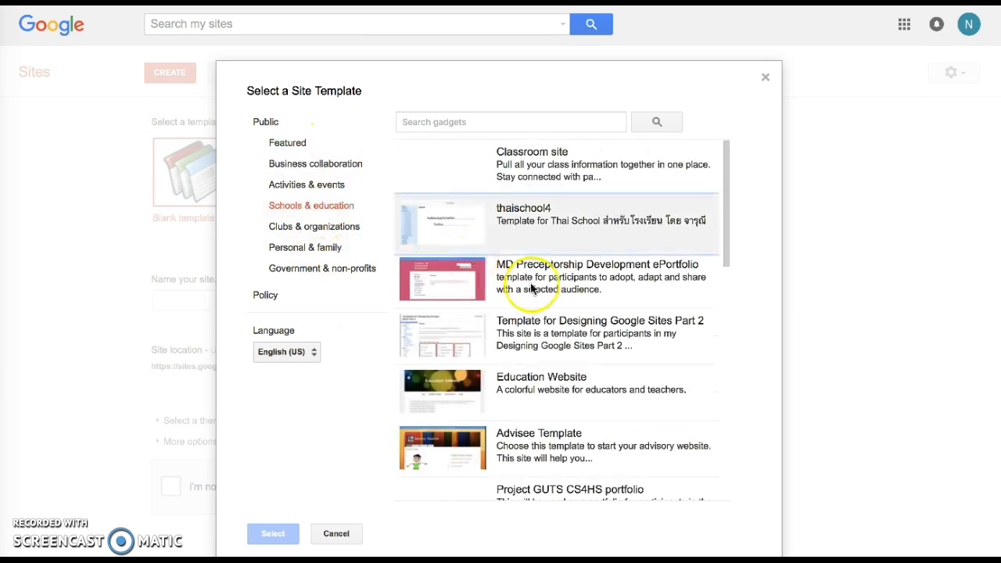
scroll(582, 326, "down", 1)
scroll(582, 326, "down", 5)
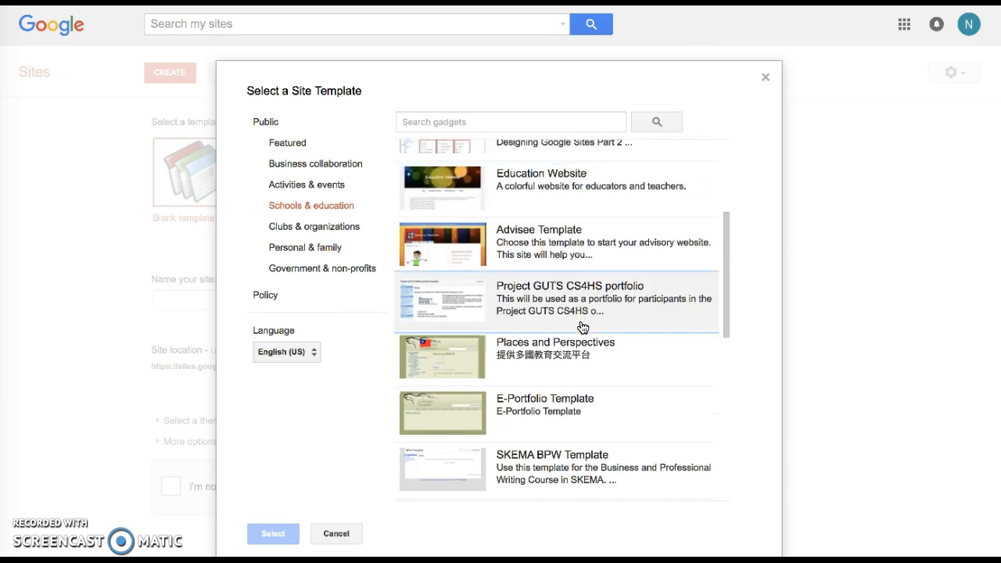
scroll(582, 327, "down", 12)
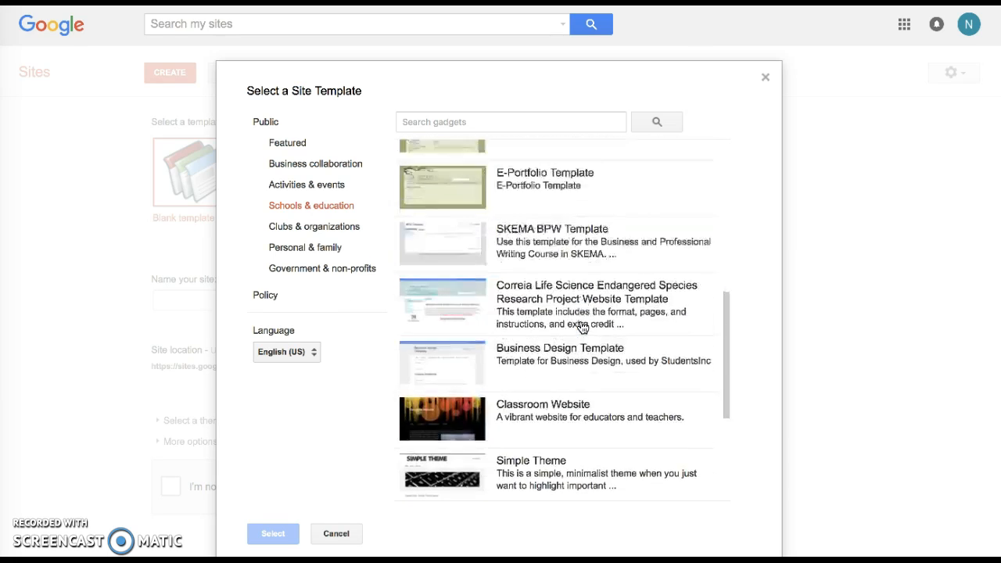
scroll(582, 326, "down", 10)
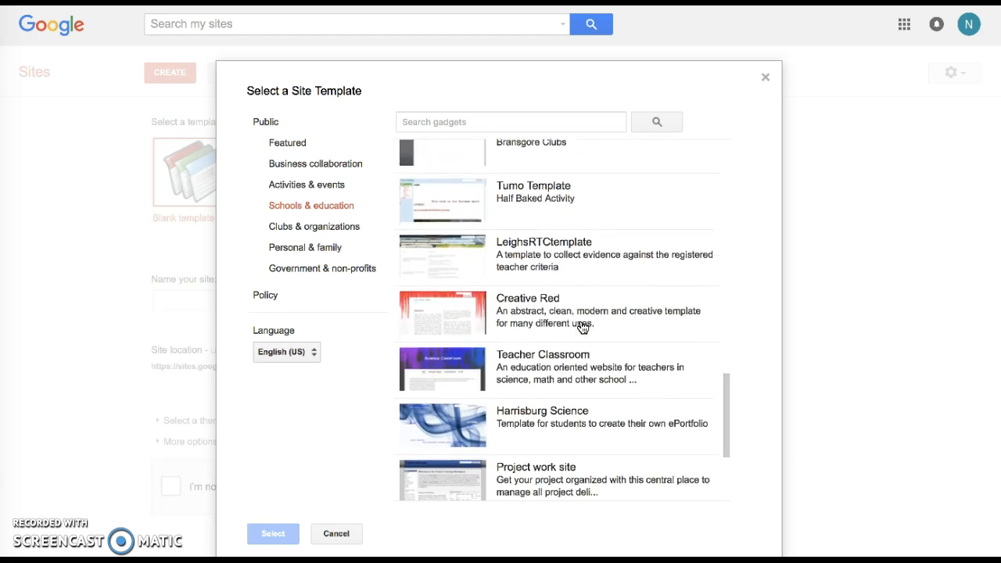
scroll(581, 327, "down", 1)
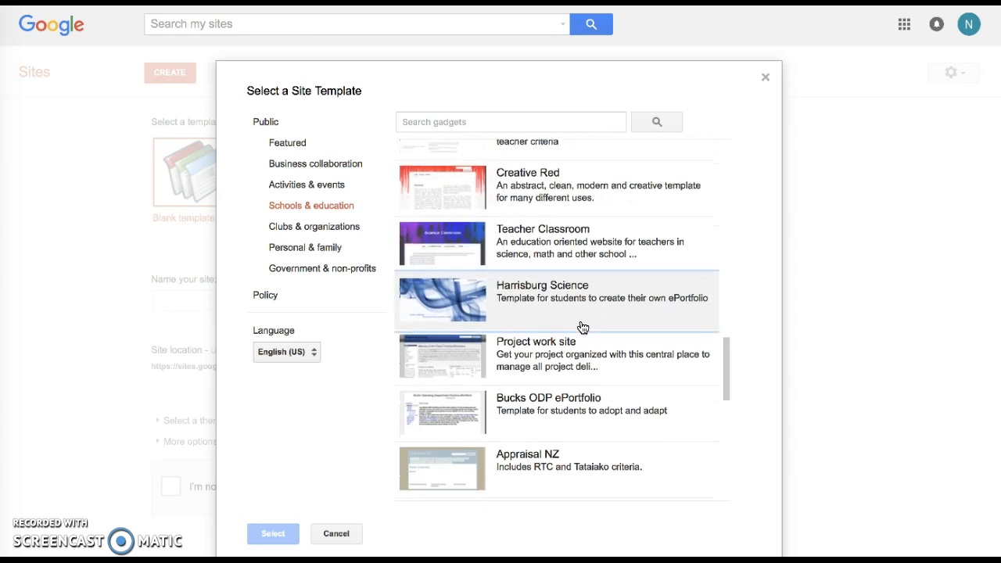
left_click(538, 239)
left_click(538, 238)
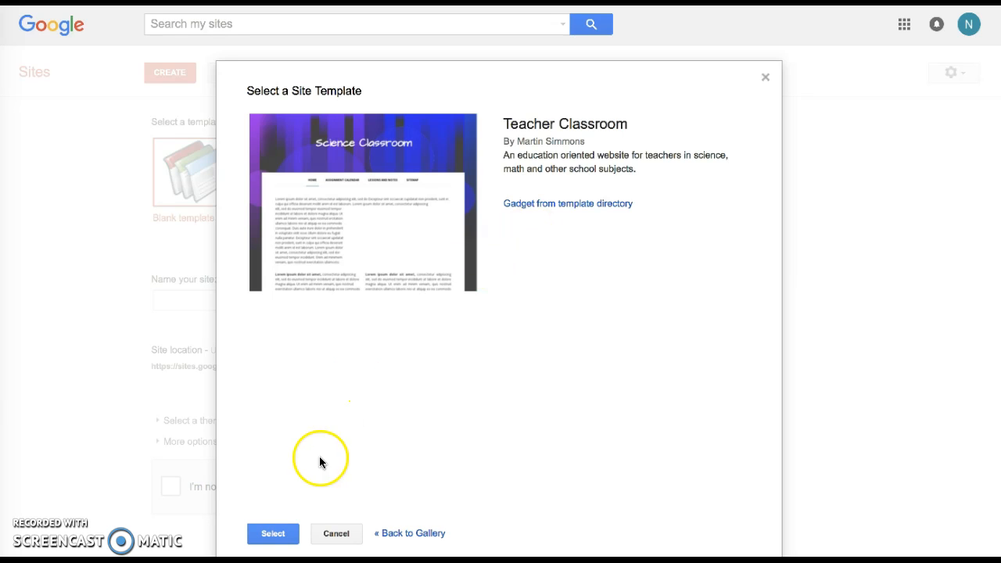
left_click(278, 532)
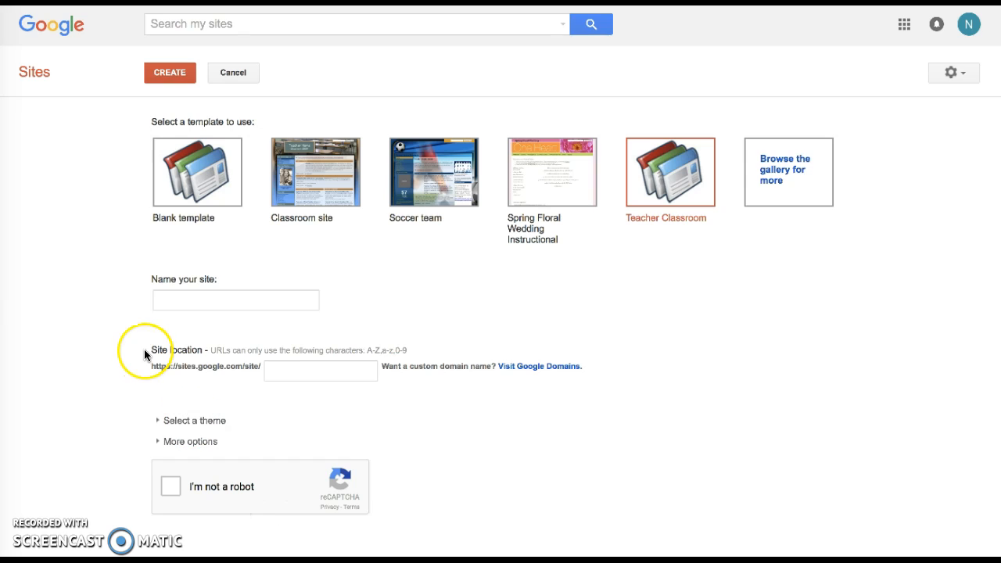
Name the site "GED 400 - Spring '17", complete the robot check and create the site
left_click(168, 302)
type("W")
key("BackSpace")
type("GE")
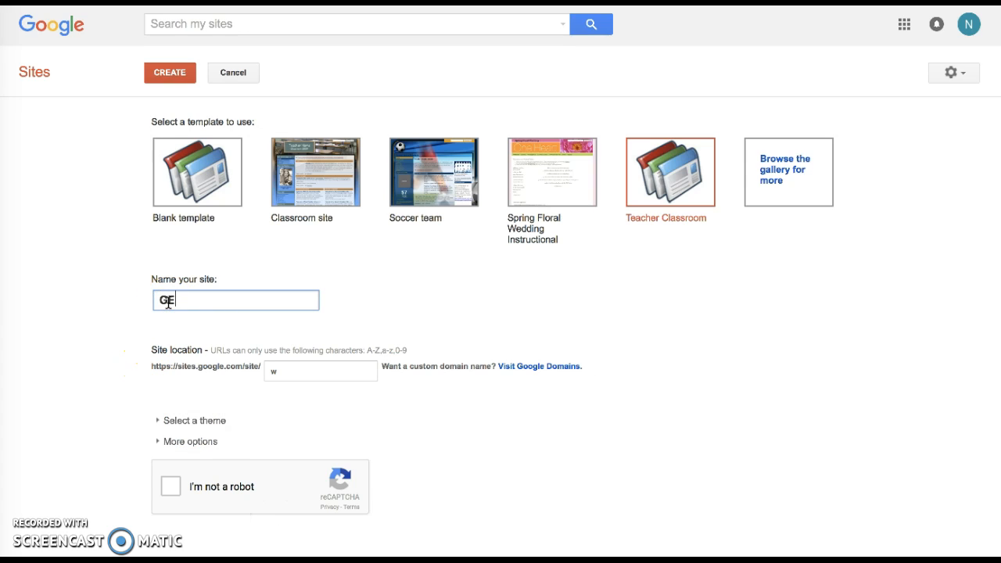
type("D 400 - S")
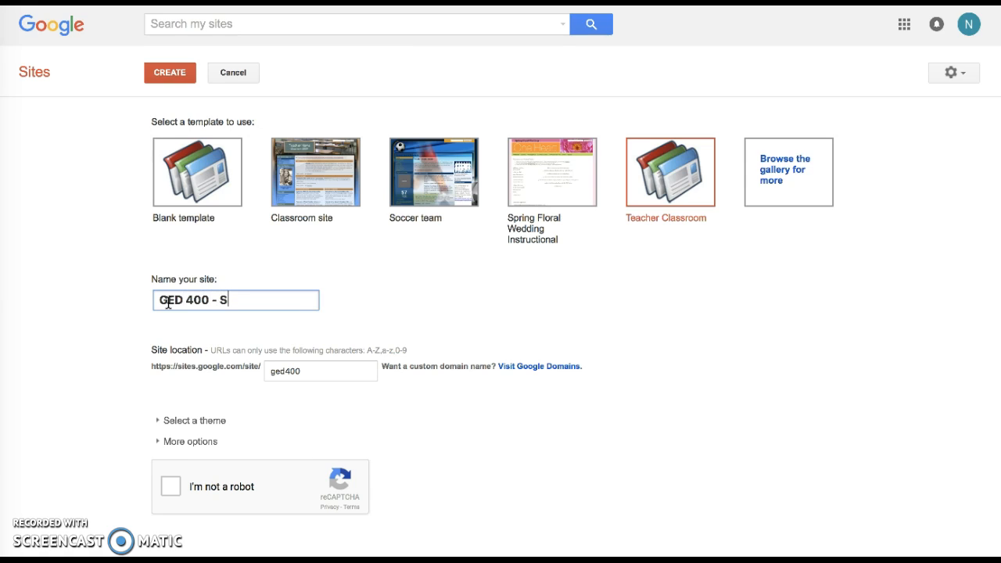
type("pring '17")
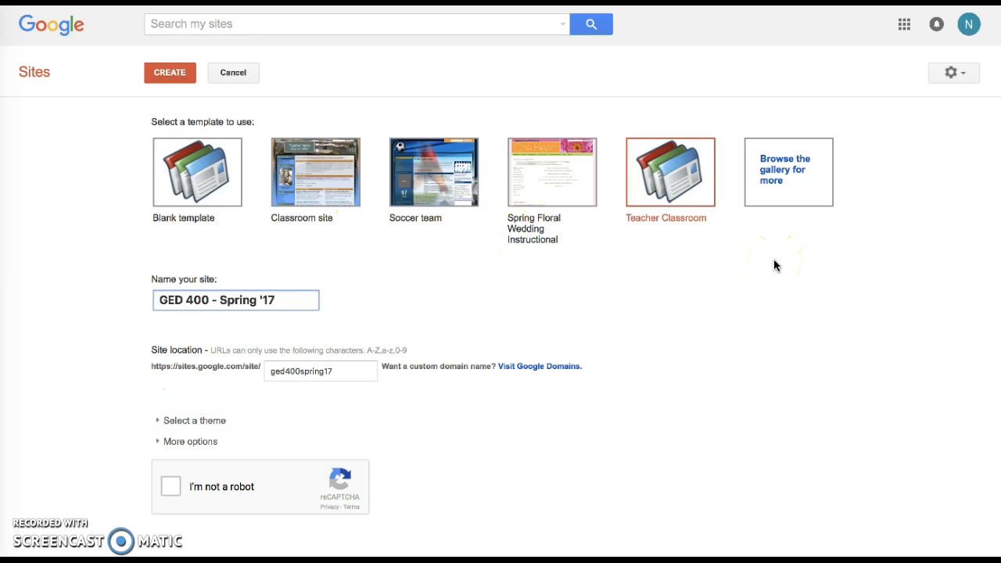
left_click(170, 488)
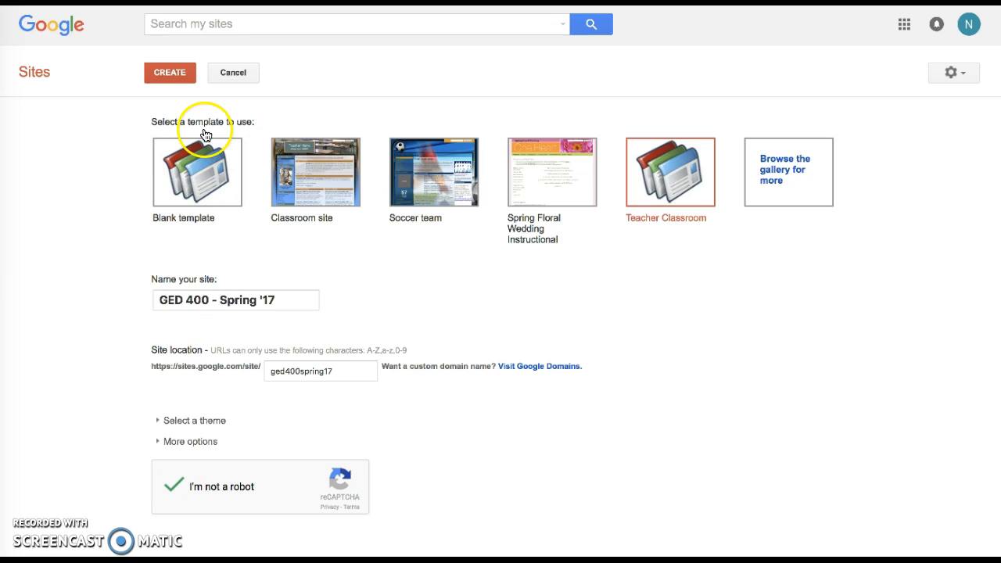
left_click(169, 74)
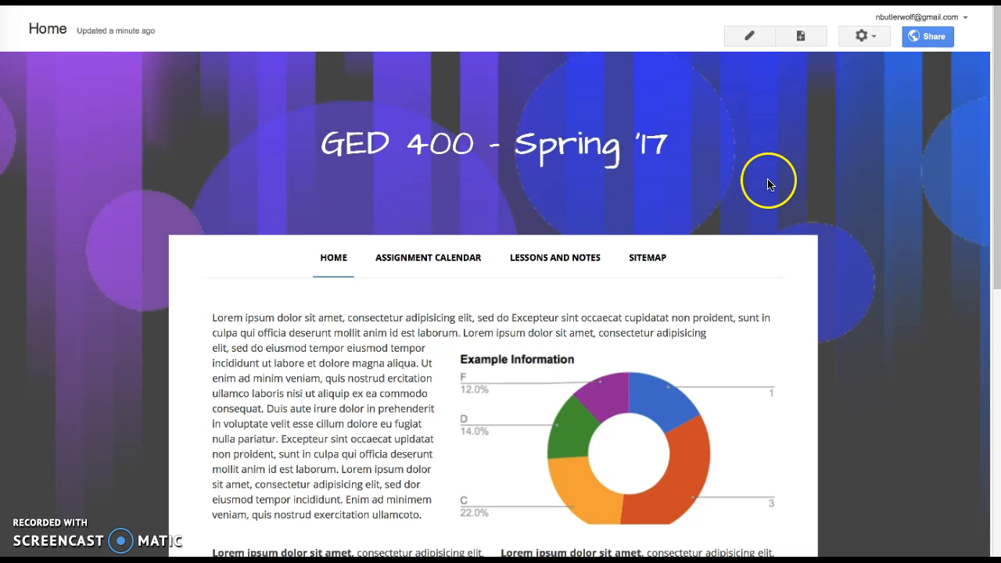
Open the new site's Home page for editing
left_click(749, 36)
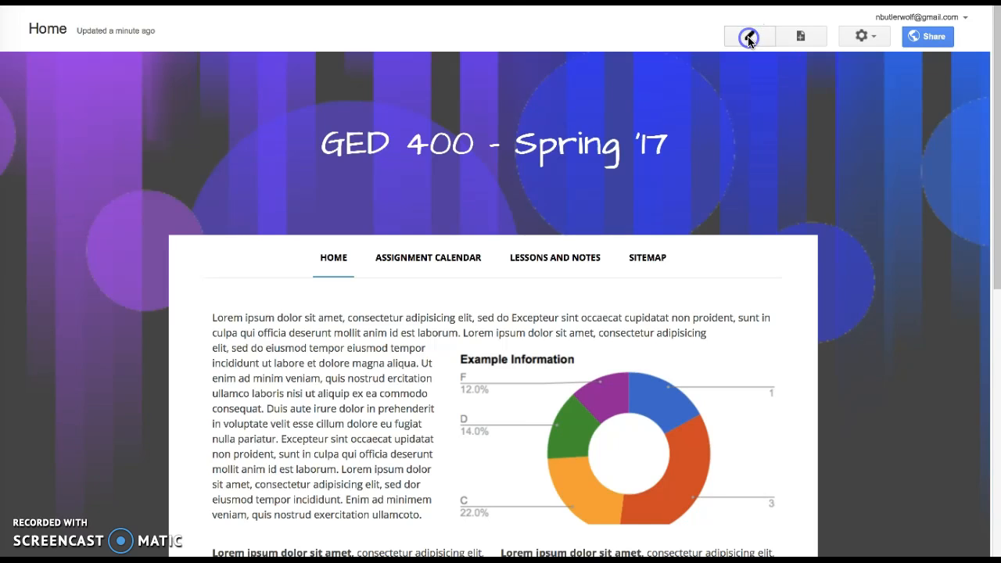
left_click(749, 39)
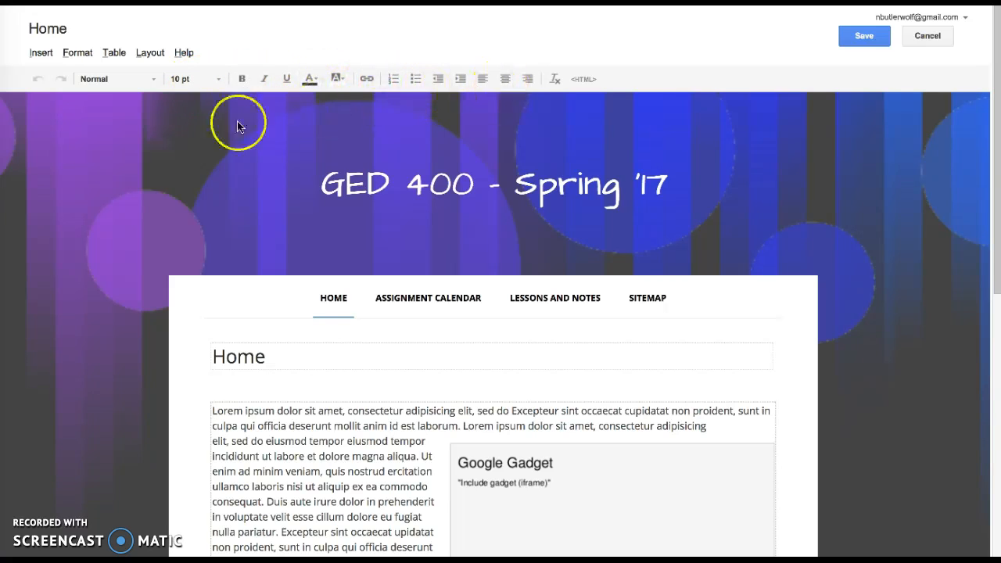
Examine the page editor's insert, format, table, layout and help options, and look over the Home page's two-column content
left_click(42, 53)
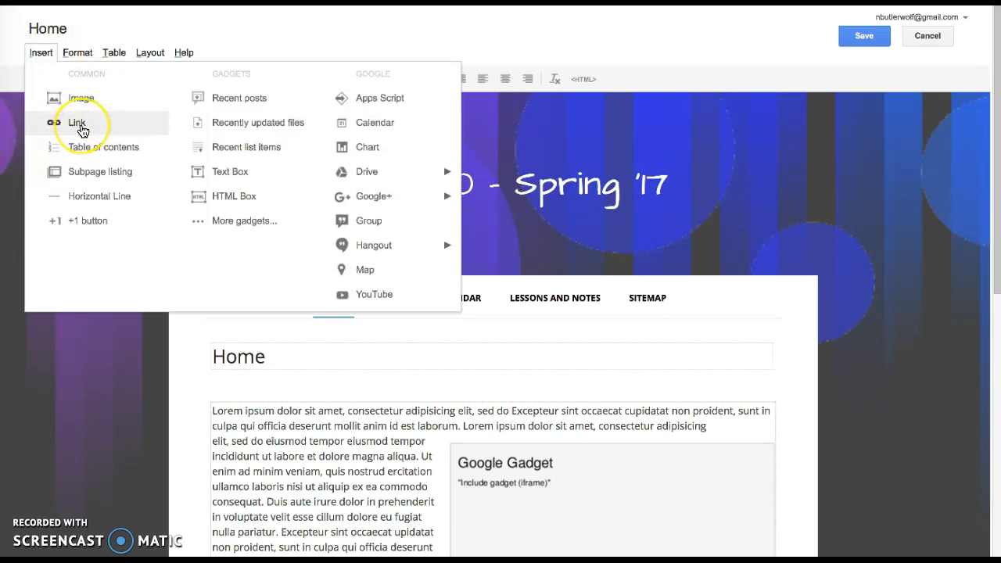
left_click(98, 201)
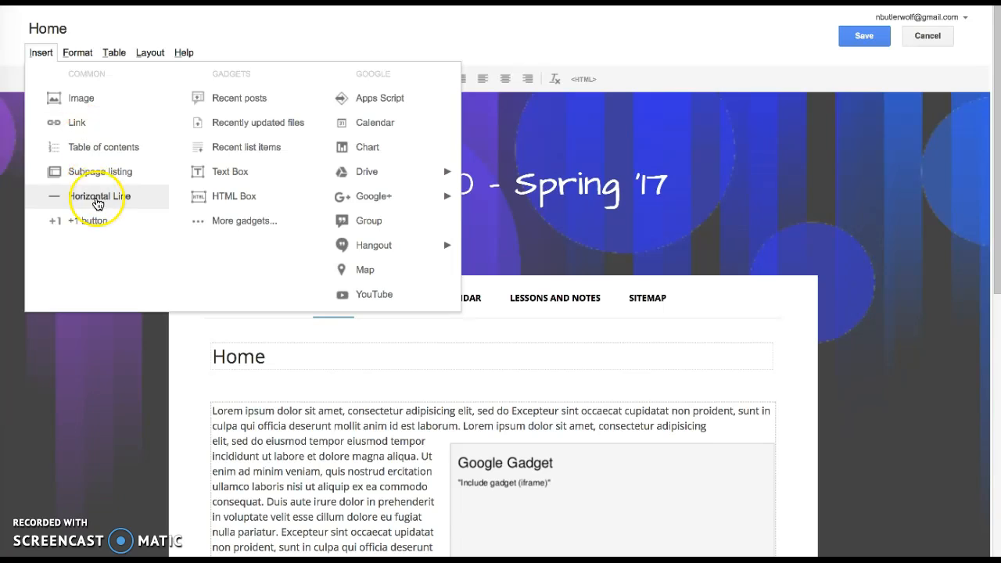
left_click(215, 178)
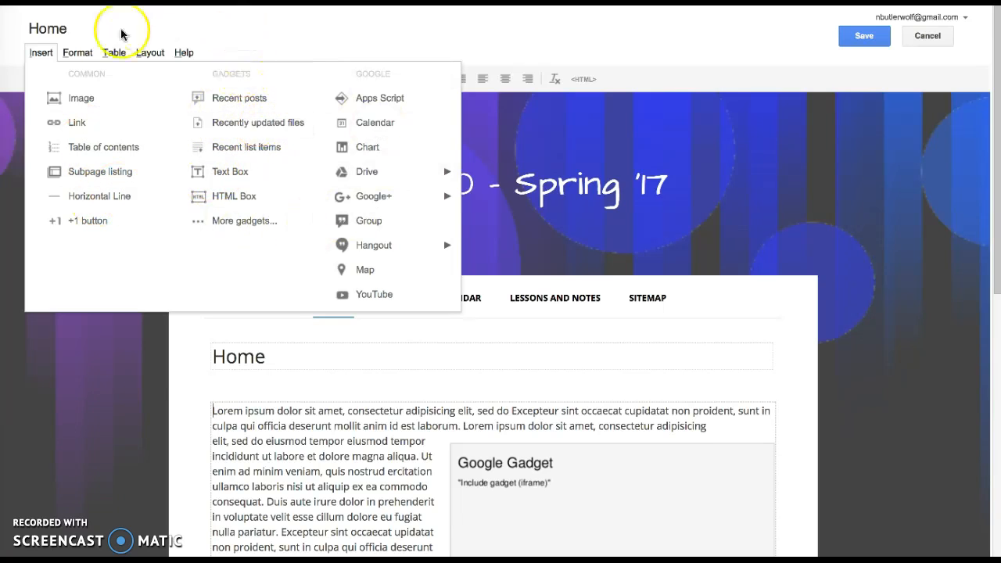
left_click(78, 53)
left_click(115, 52)
left_click(76, 53)
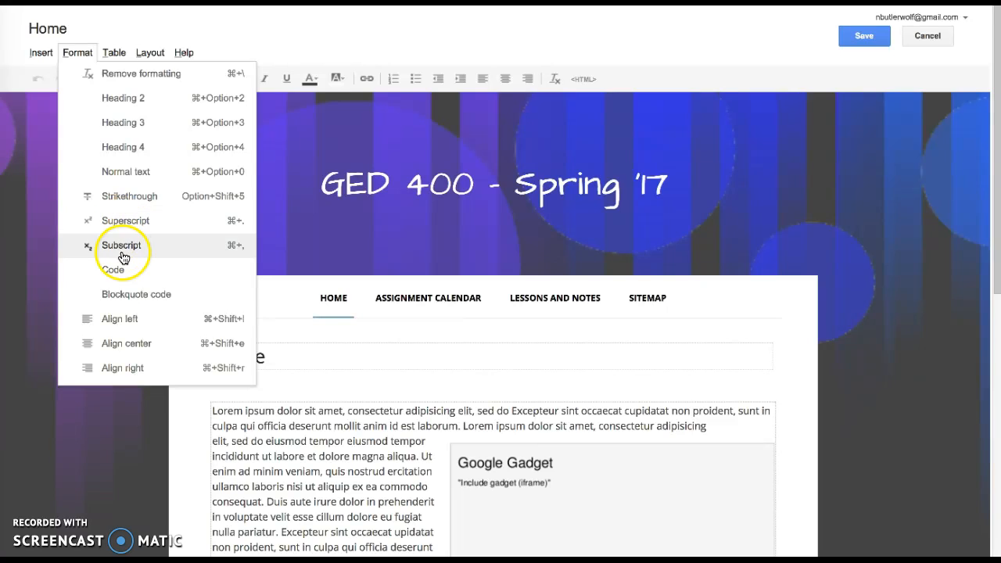
left_click(108, 54)
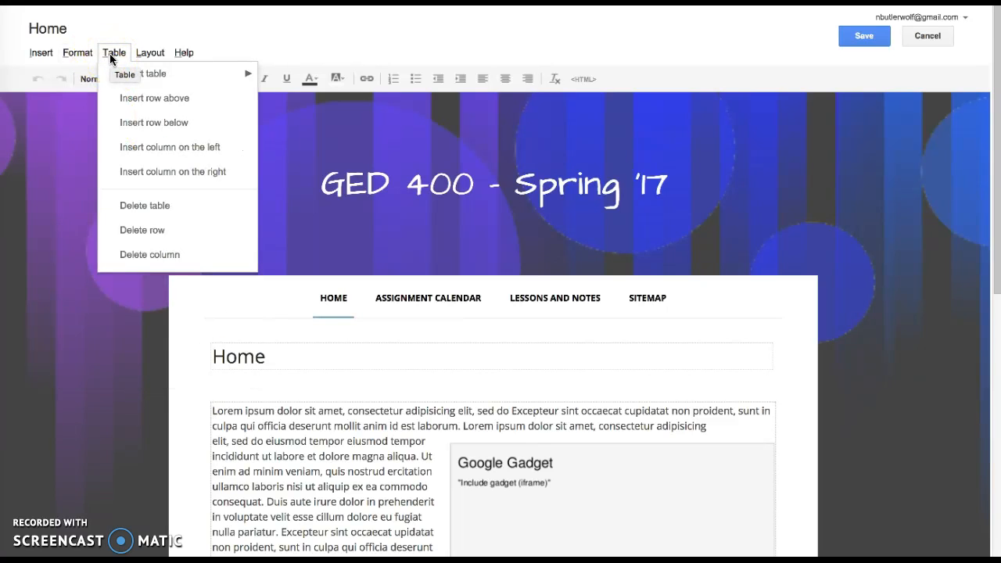
left_click(153, 55)
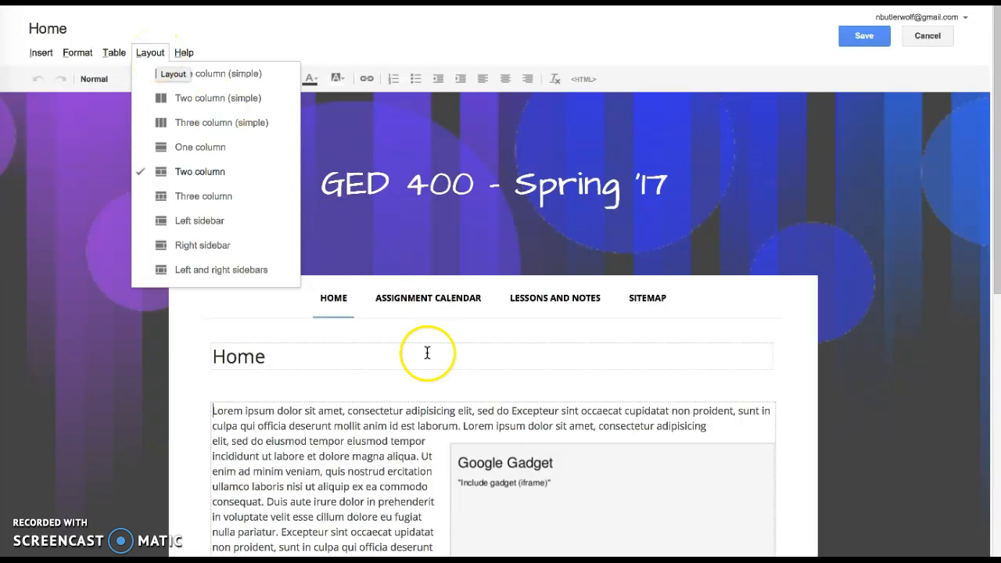
scroll(434, 365, "down", 4)
scroll(659, 435, "down", 4)
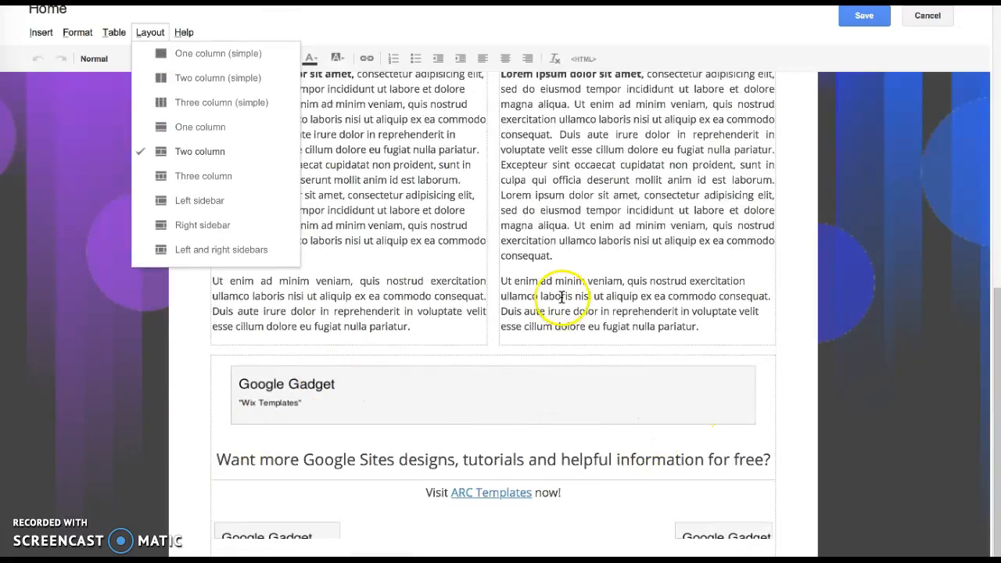
scroll(557, 291, "up", 10)
scroll(547, 295, "up", 1)
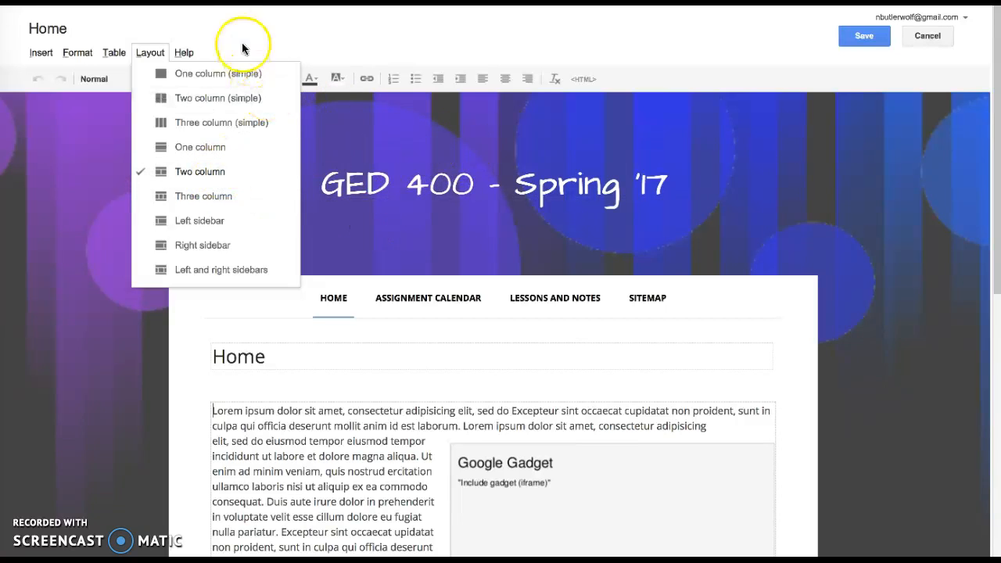
left_click(186, 52)
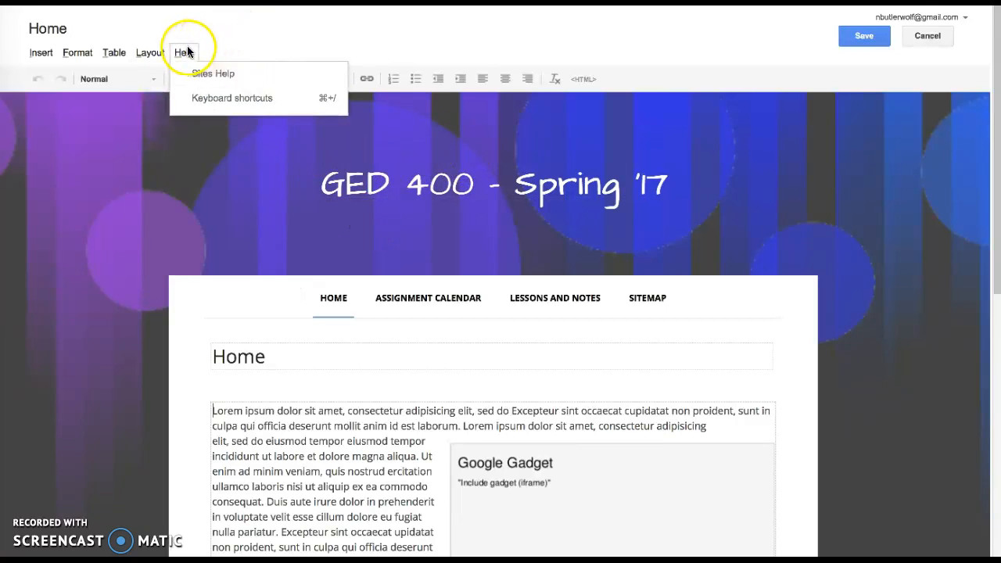
left_click(292, 52)
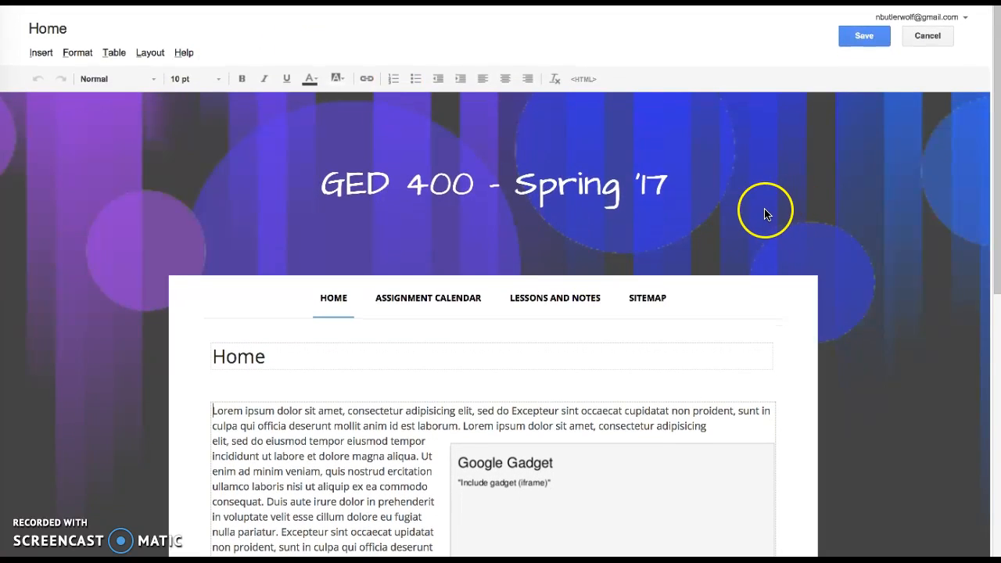
Replace the Home page title with "Welcome to GED 400!"
left_click(268, 358)
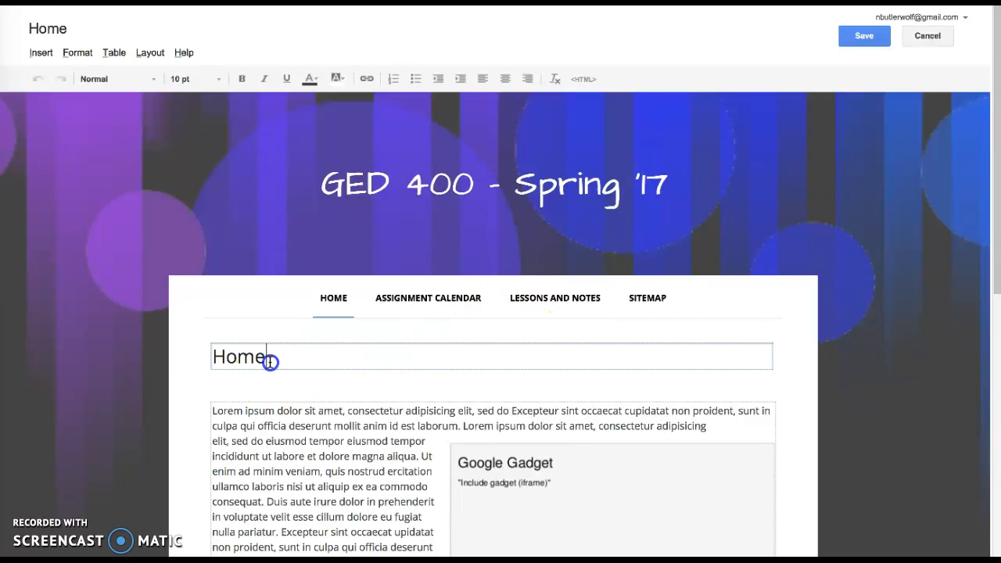
left_click_drag(269, 362, 190, 356)
type("Welc")
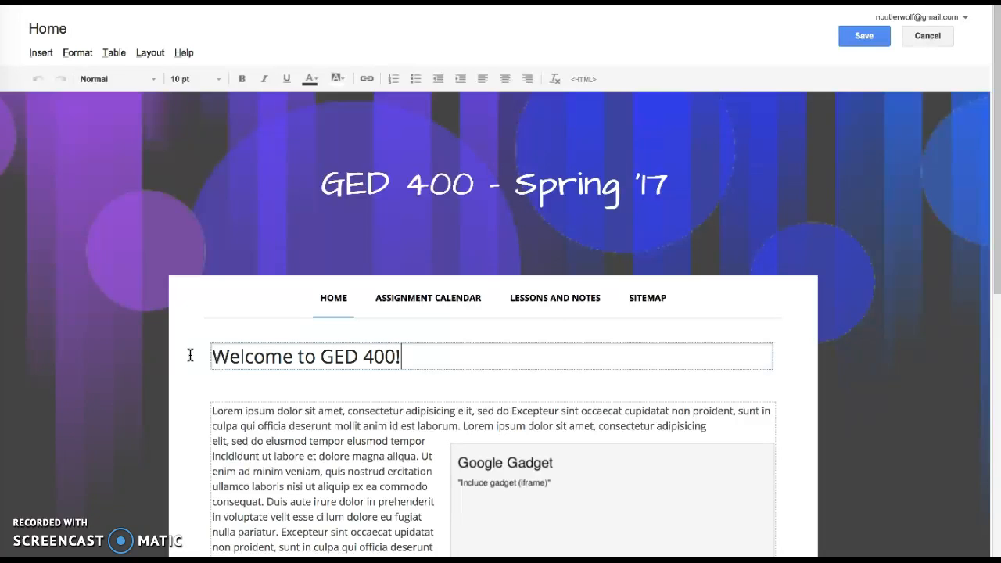
left_click(331, 336)
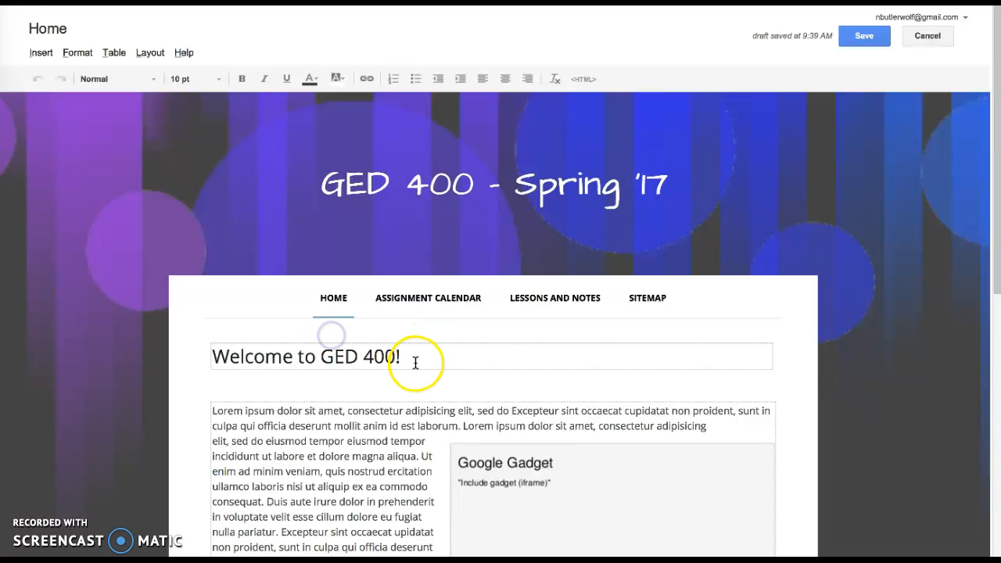
Try to apply the Heading 2 format to the page title "Welcome to GED 400!"
left_click_drag(415, 362, 207, 347)
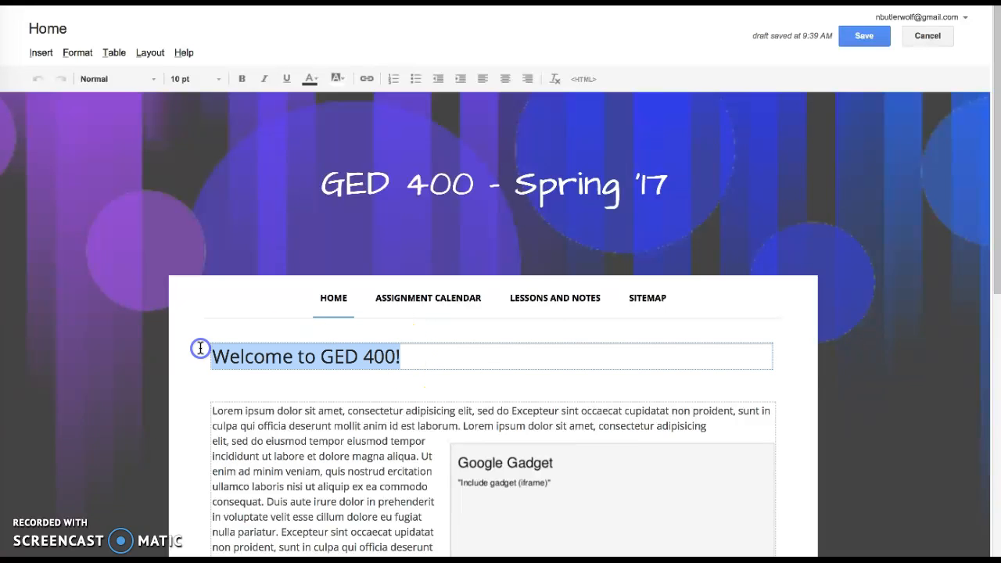
left_click(77, 53)
left_click(116, 99)
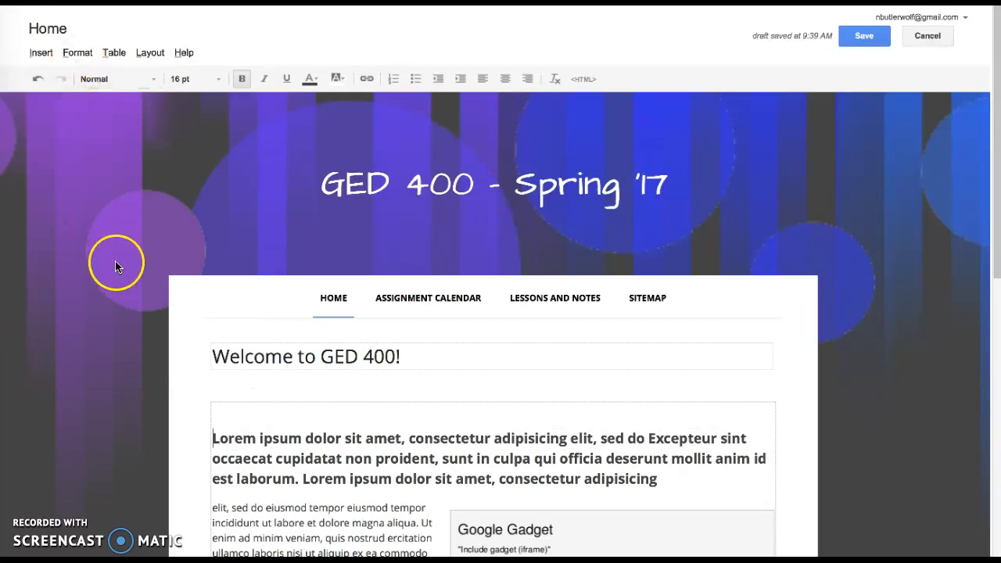
Delete the bold placeholder paragraph and most of the body placeholder text in the Home page's introductory box
left_click(260, 292)
left_click_drag(212, 438, 665, 503)
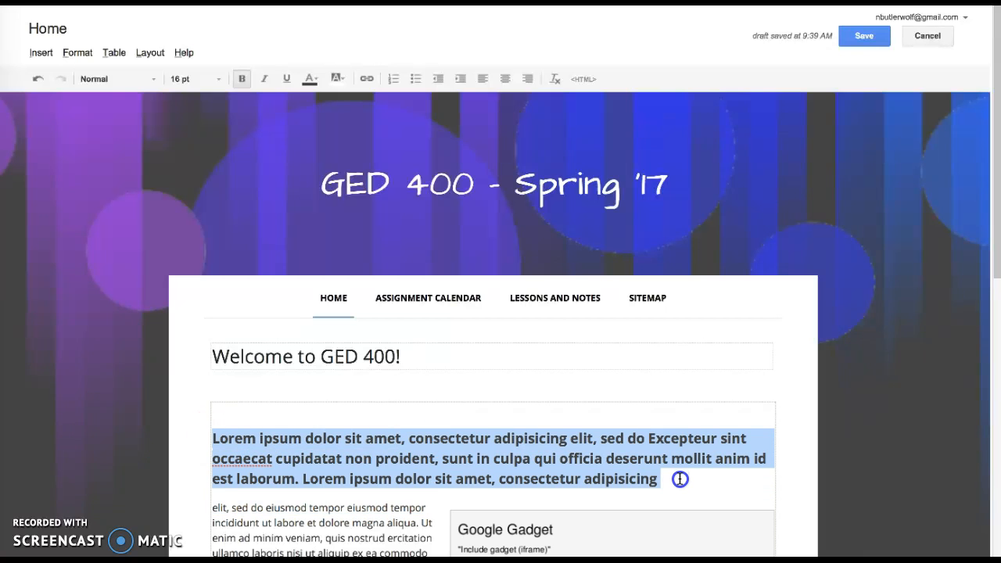
key("BackSpace")
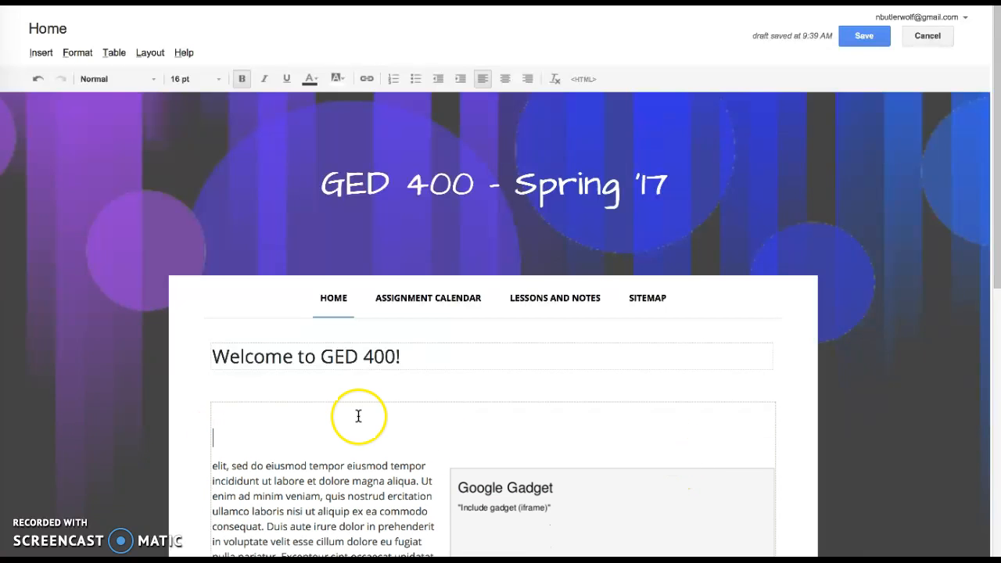
scroll(357, 414, "down", 1)
left_click_drag(212, 403, 406, 551)
key("BackSpace")
Replace the remaining placeholder text in the introductory box with "Enter text here"
left_click(343, 366)
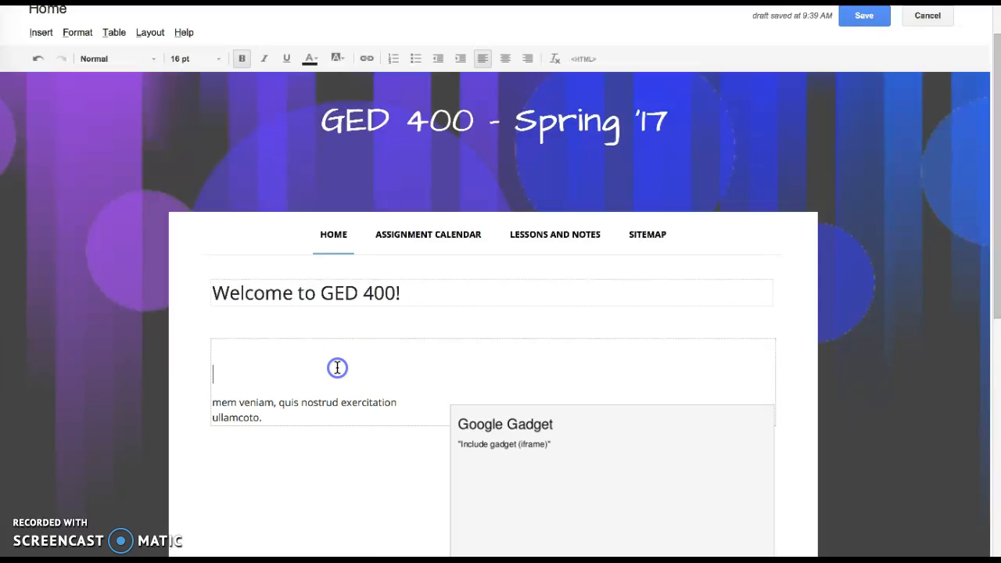
left_click(76, 32)
left_click(108, 63)
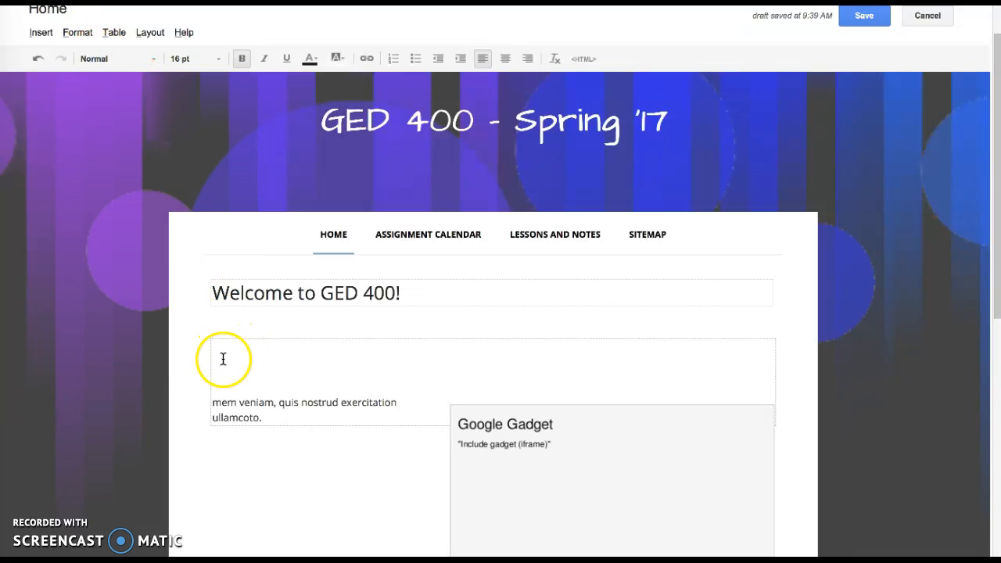
left_click(224, 403)
left_click_drag(224, 403, 297, 420)
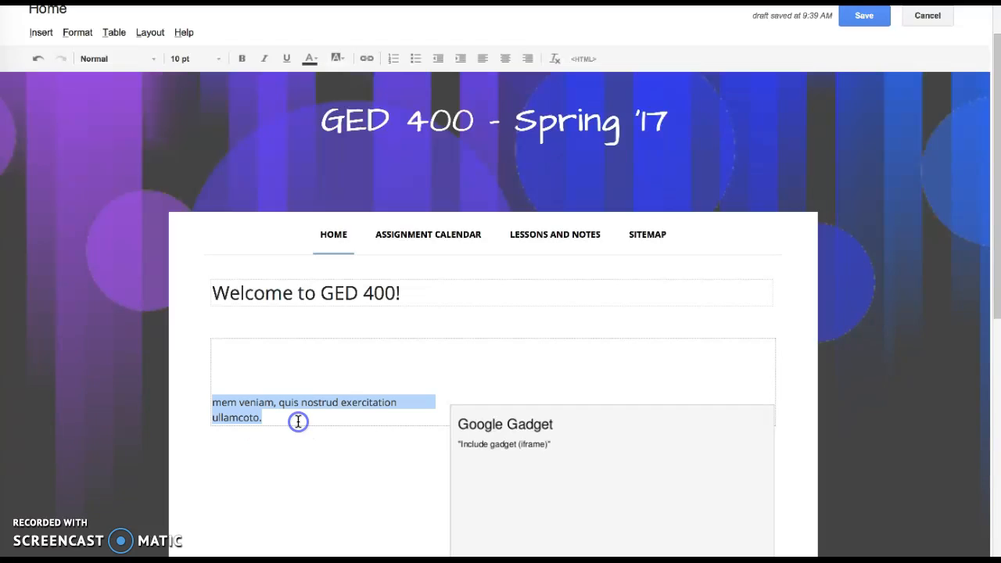
type("Enter text here")
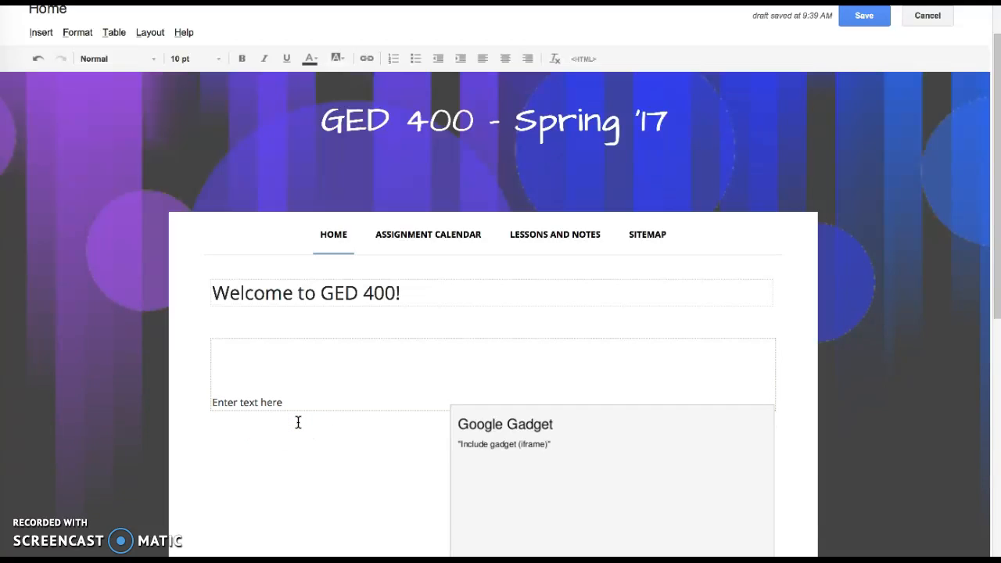
Remove the "Include gadget (iframe)" Google Gadget from the introductory box and look over the page content around it
left_click(476, 529)
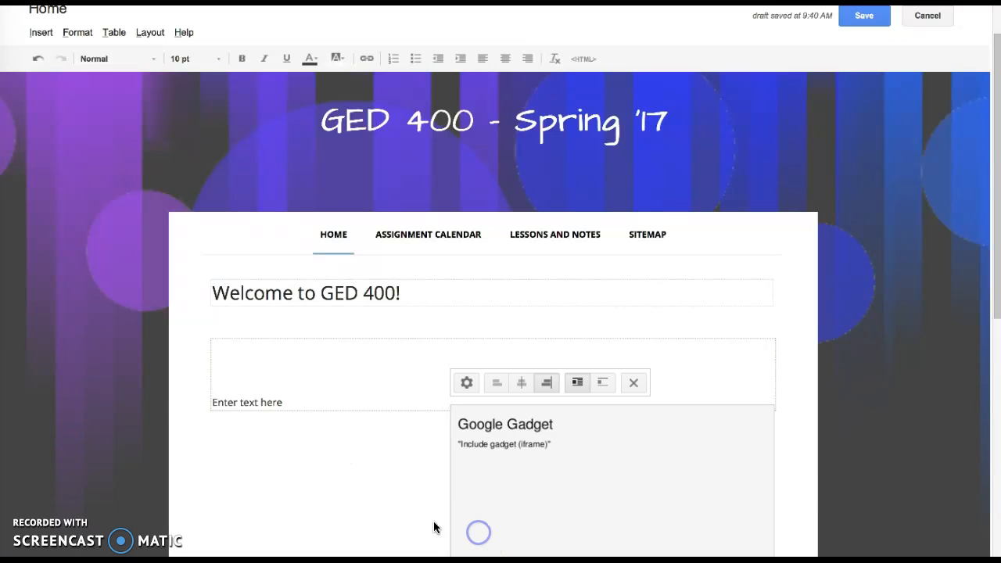
left_click(633, 382)
scroll(578, 383, "down", 1)
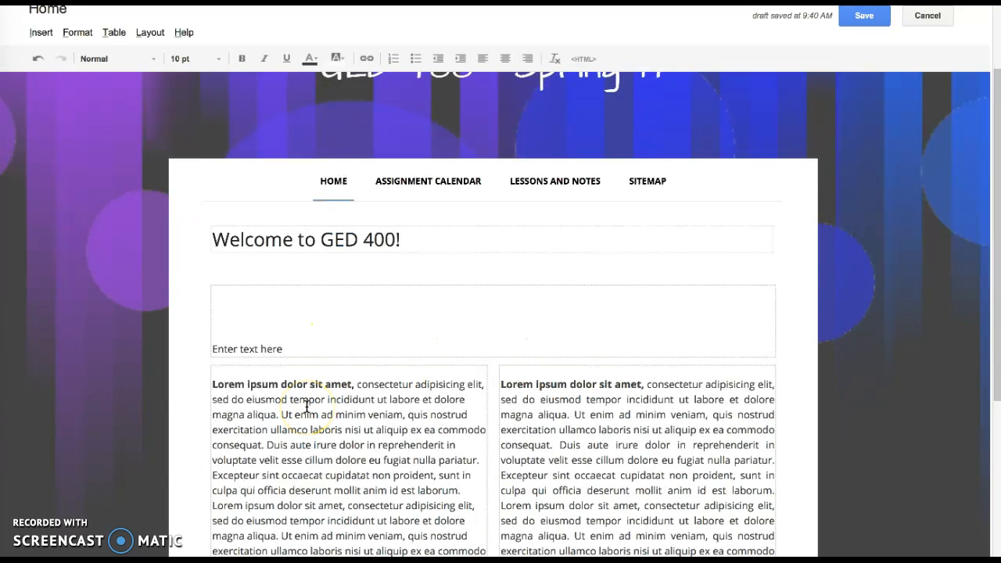
scroll(307, 406, "up", 1)
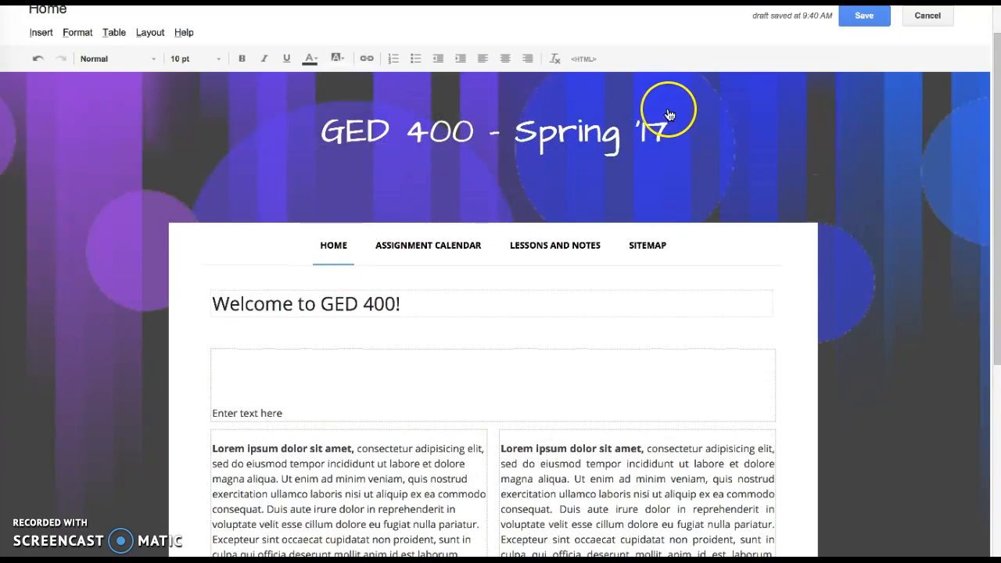
scroll(263, 463, "down", 1)
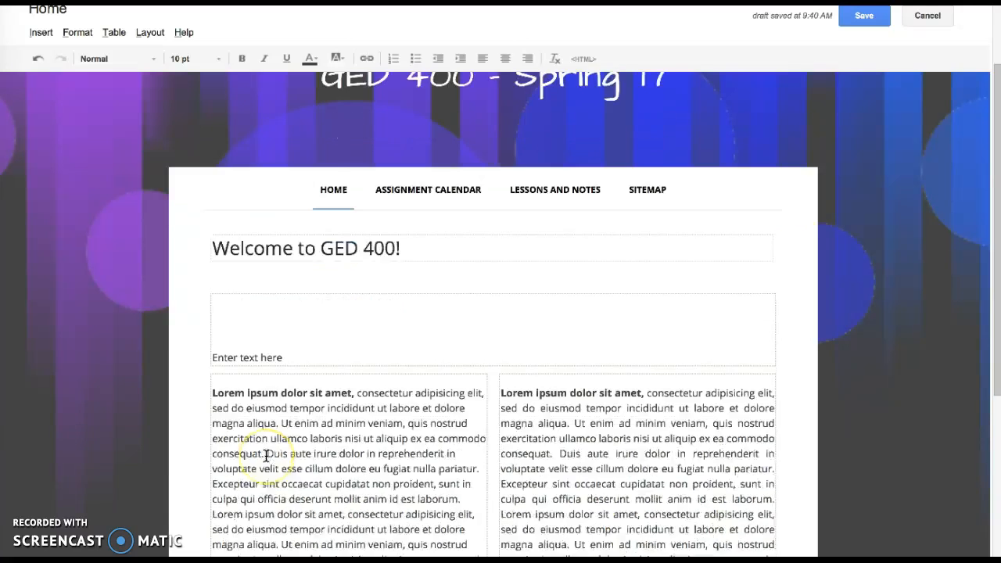
Replace the first paragraph of the left column with "Type text here" and add a blank line below it
scroll(266, 456, "down", 1)
left_click(215, 328)
left_click_drag(215, 328, 297, 512)
type("Type ")
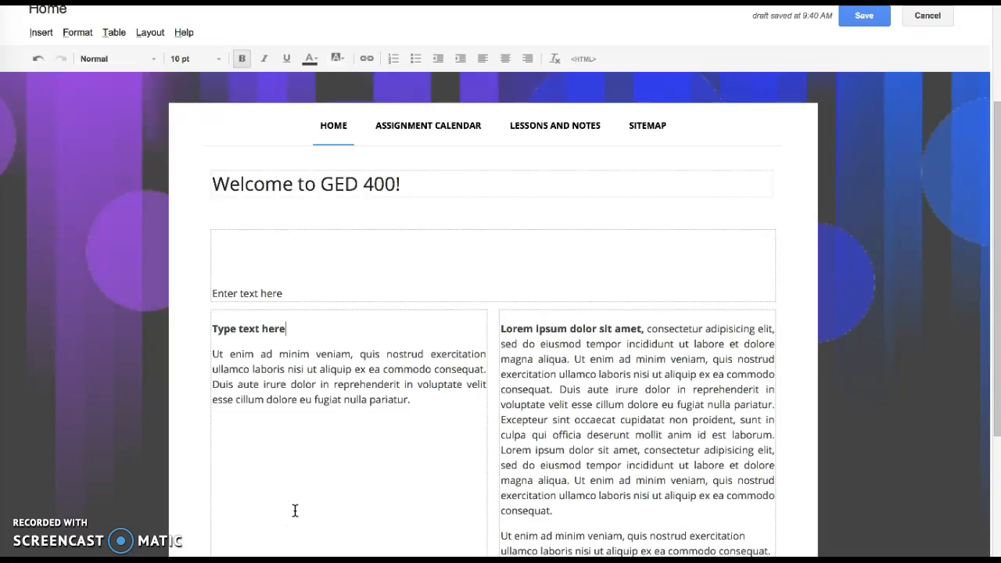
type("text here")
key("Return")
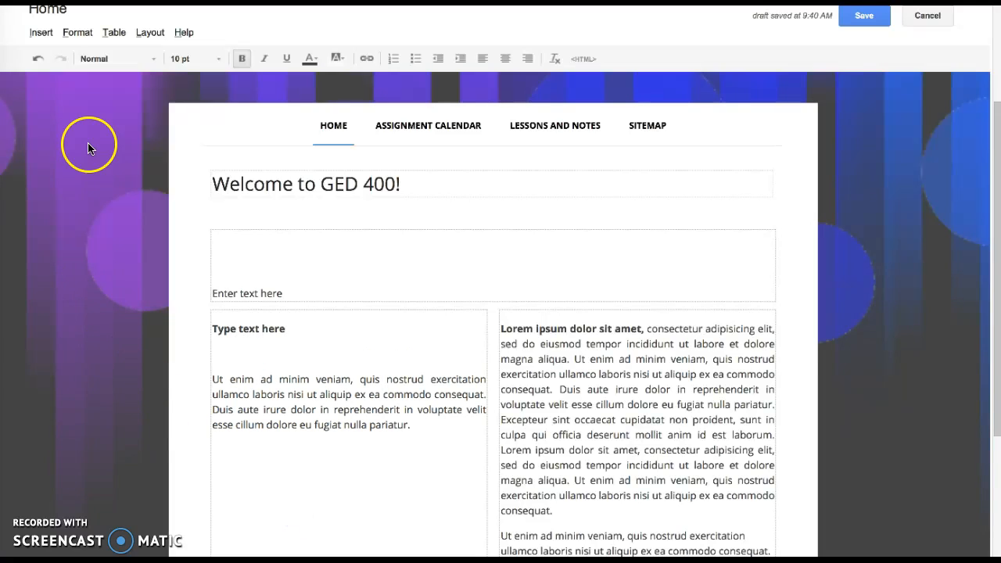
Upload the clip art of a boy beside a computer from Photos, insert it under "Type text here", and set it to small size
left_click(49, 35)
left_click(79, 81)
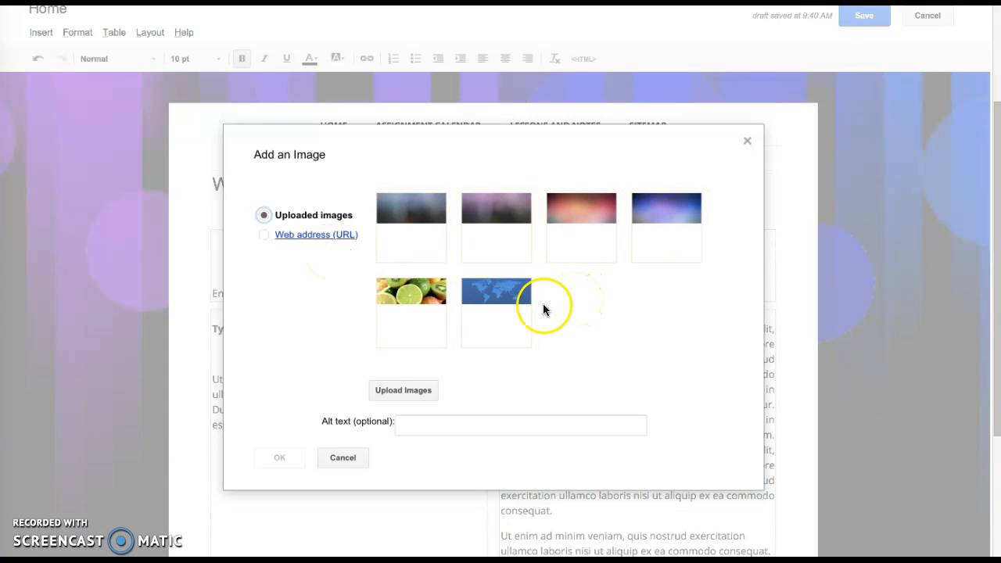
left_click(408, 391)
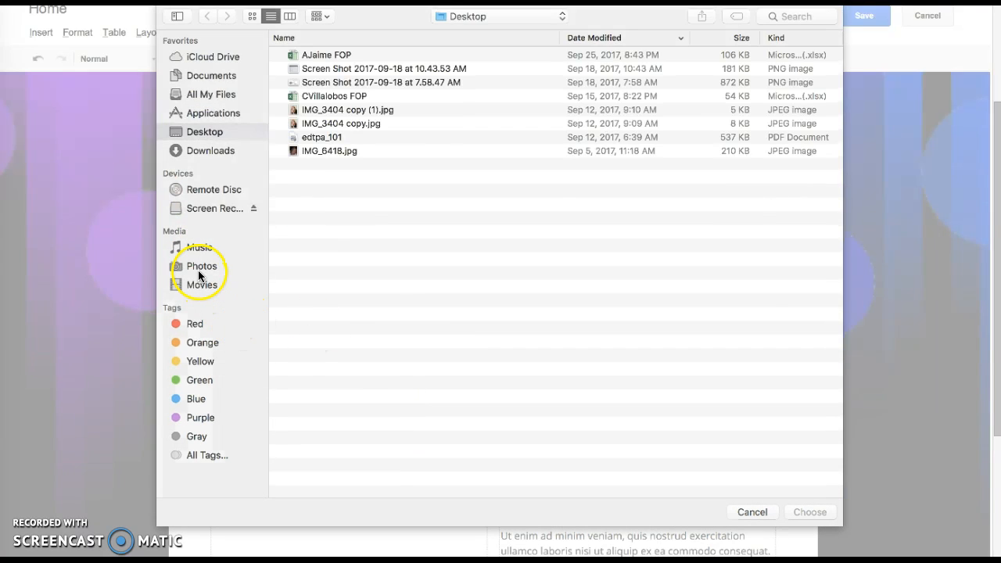
left_click(198, 270)
scroll(460, 417, "down", 20)
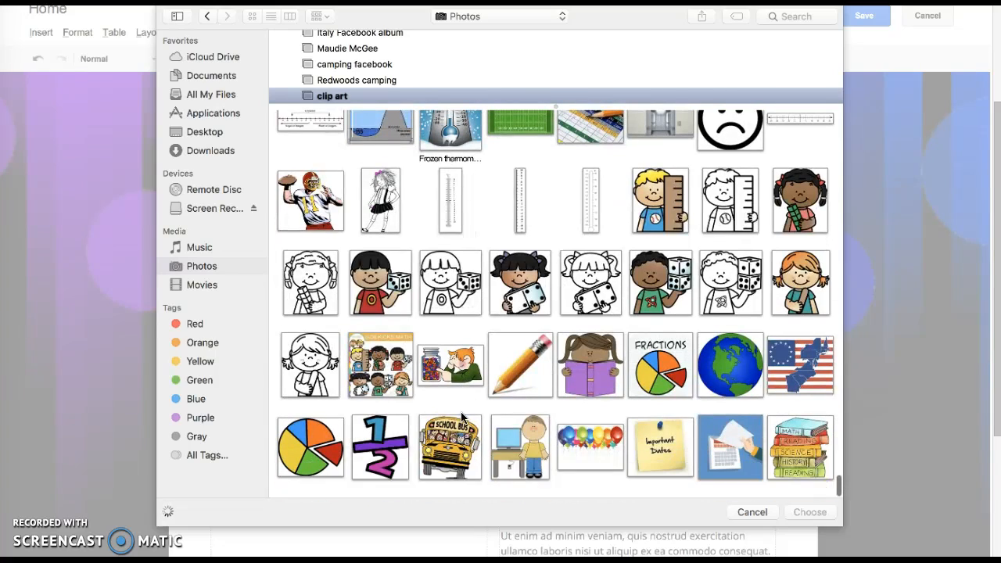
left_click(518, 468)
left_click(813, 511)
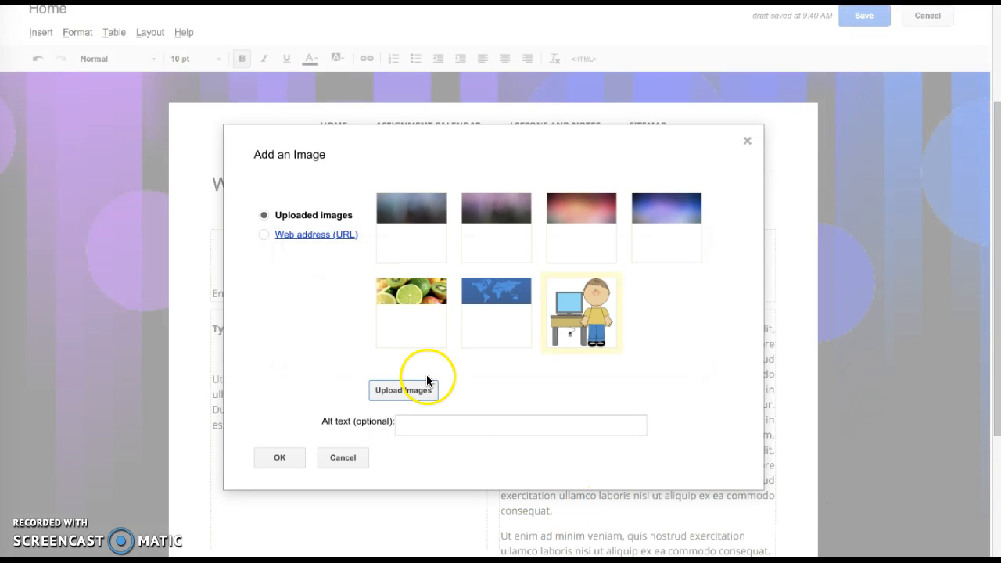
left_click(279, 459)
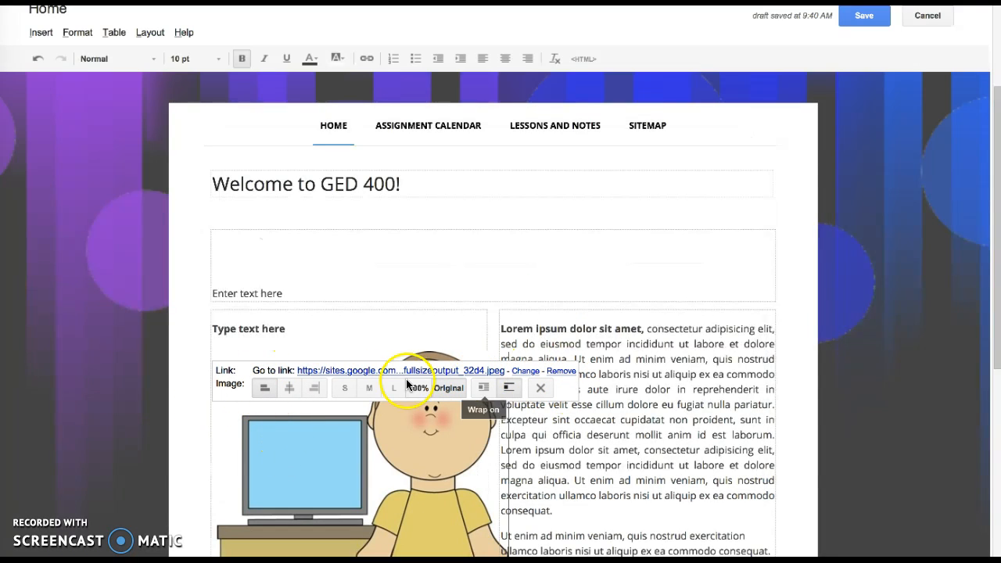
left_click(345, 389)
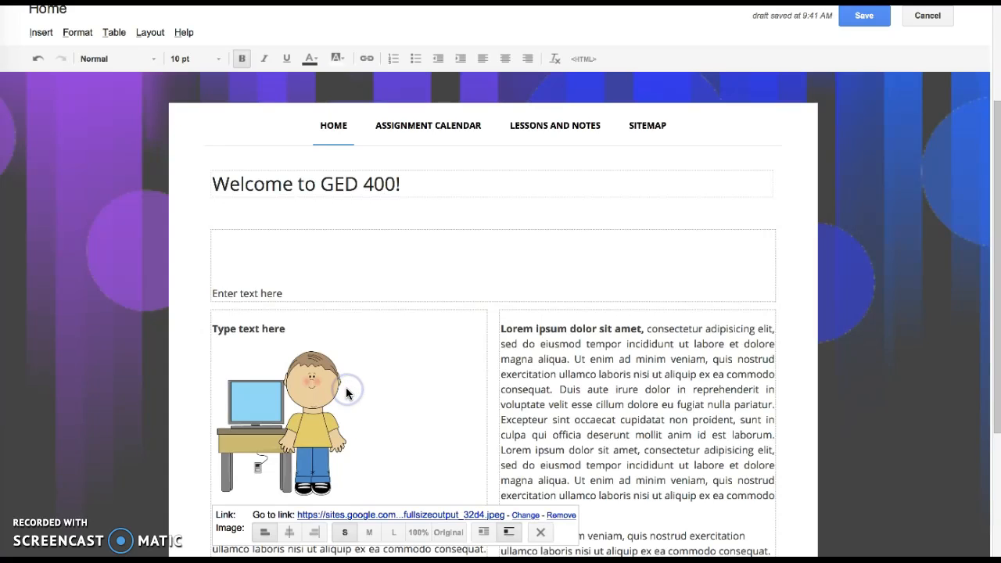
left_click(346, 389)
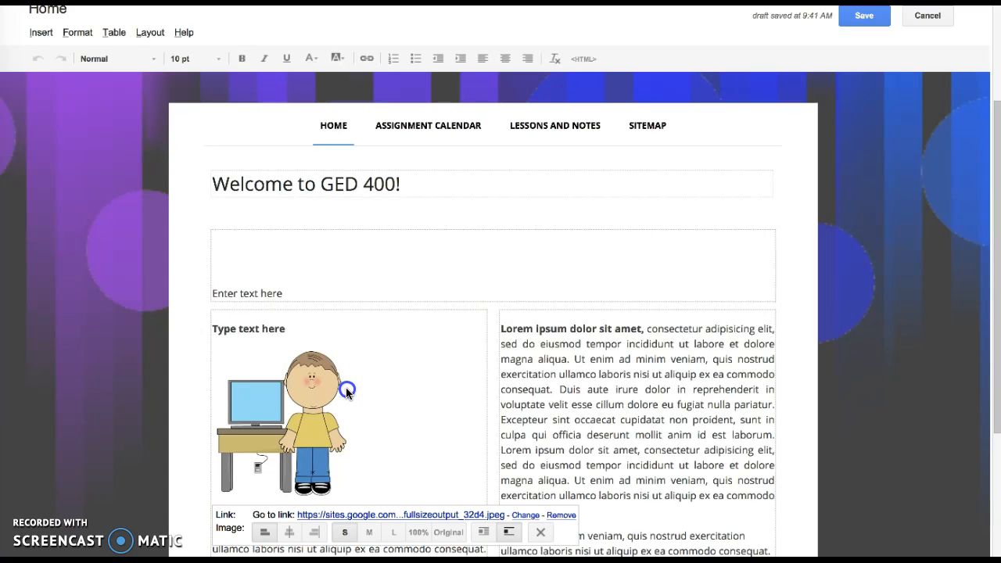
Remove the boy-and-computer image from the left column and undo the removal
scroll(346, 387, "down", 2)
left_click(335, 328)
left_click(267, 368)
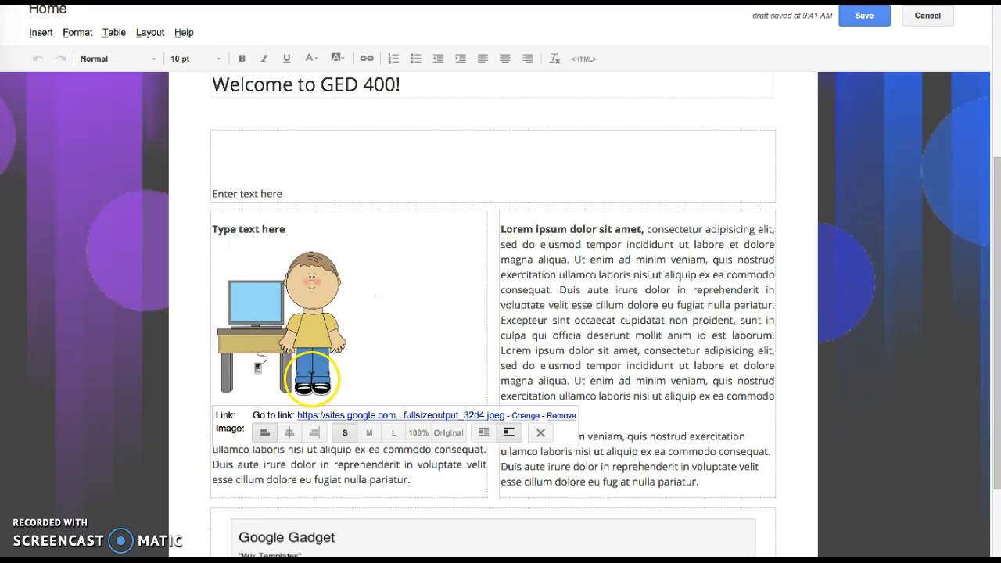
left_click(541, 434)
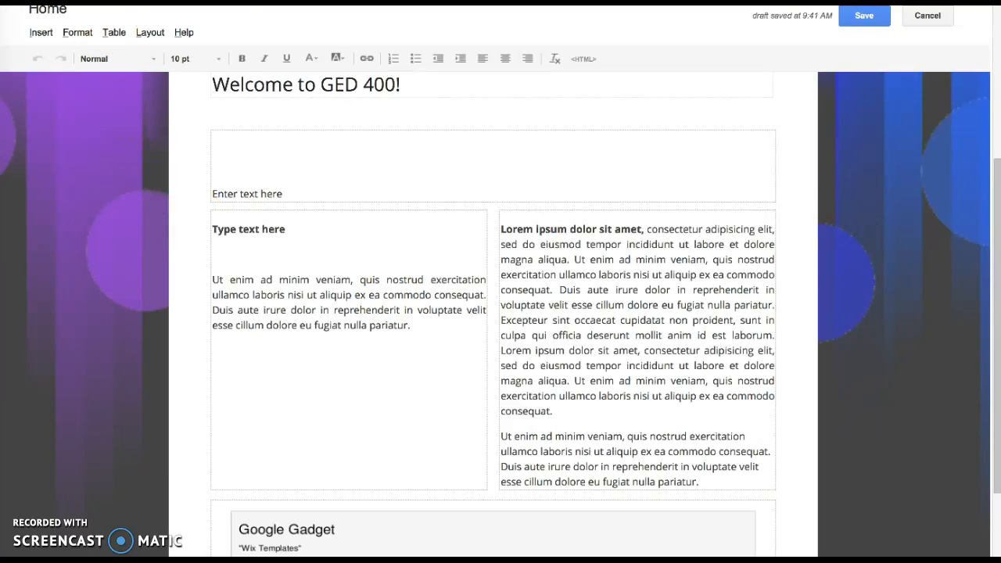
left_click(85, 3)
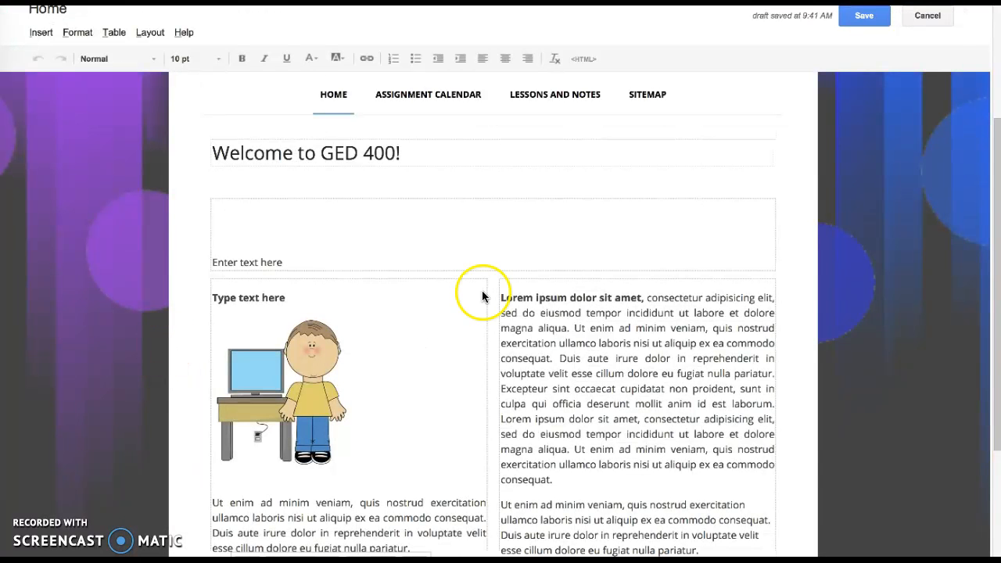
Look over the edited Home page and save its changes
scroll(599, 427, "down", 2)
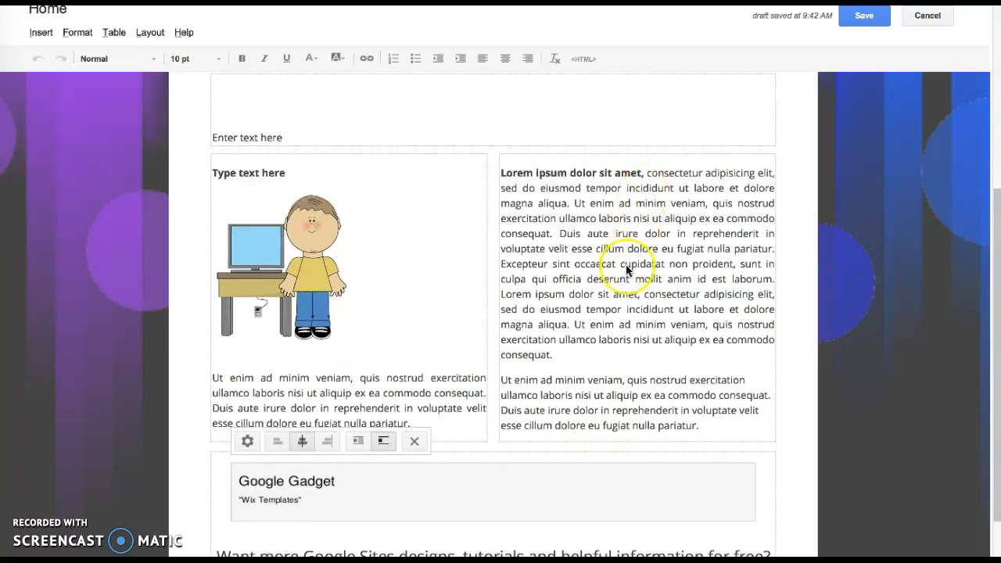
scroll(625, 299, "up", 3)
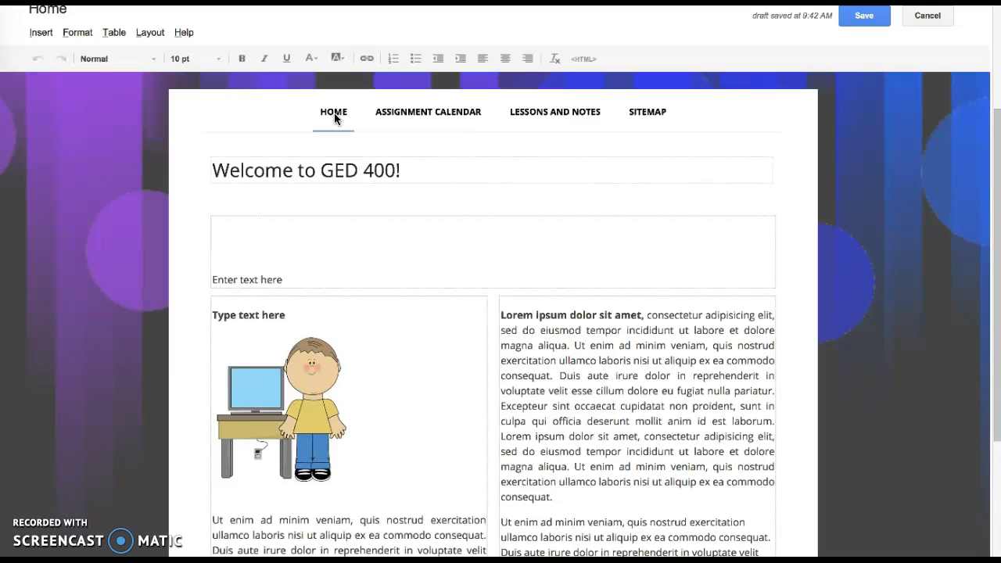
scroll(486, 181, "down", 1)
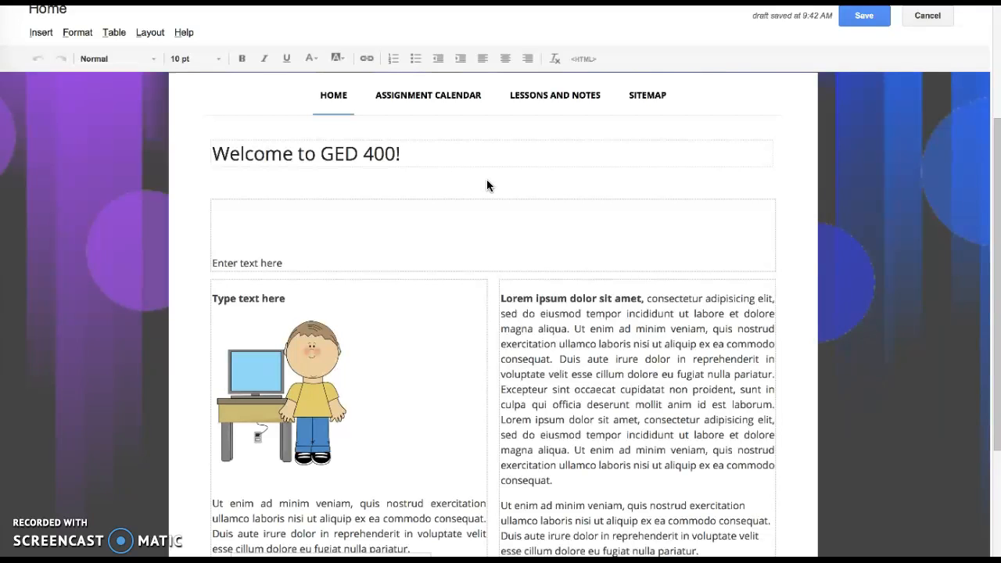
scroll(486, 186, "up", 3)
scroll(487, 185, "down", 2)
left_click(867, 14)
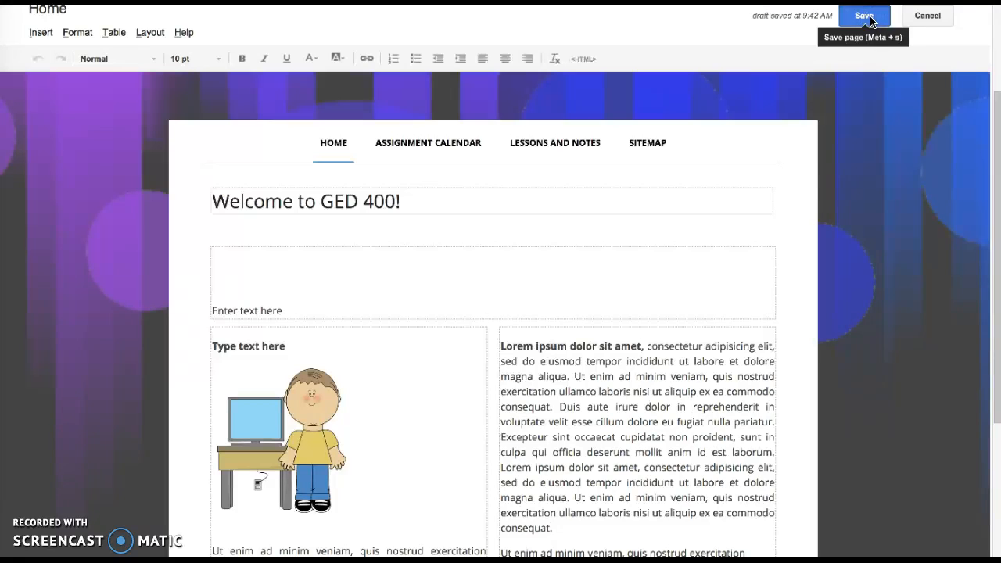
left_click(868, 18)
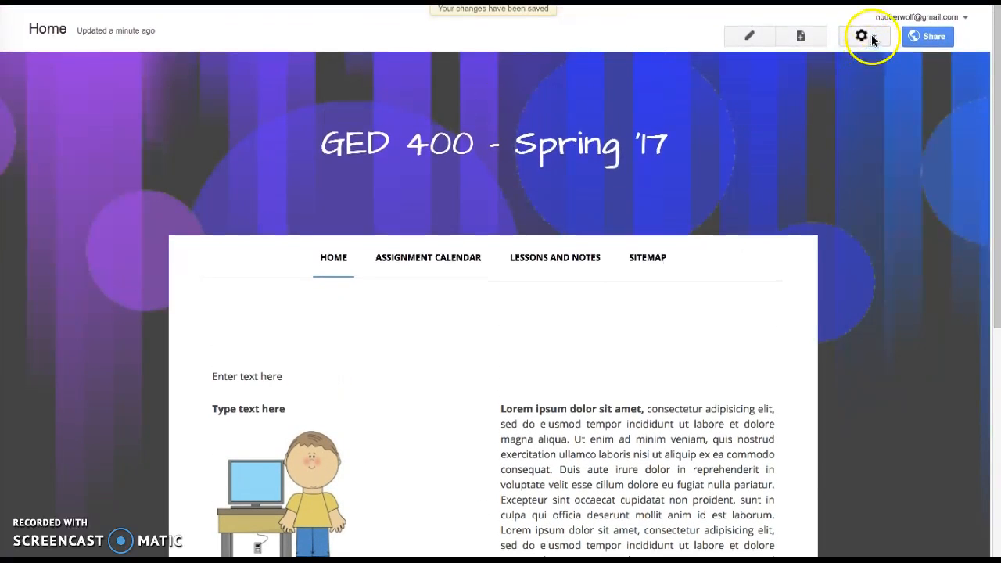
Open the site layout for editing and enable the sidebar
left_click(863, 38)
left_click(737, 350)
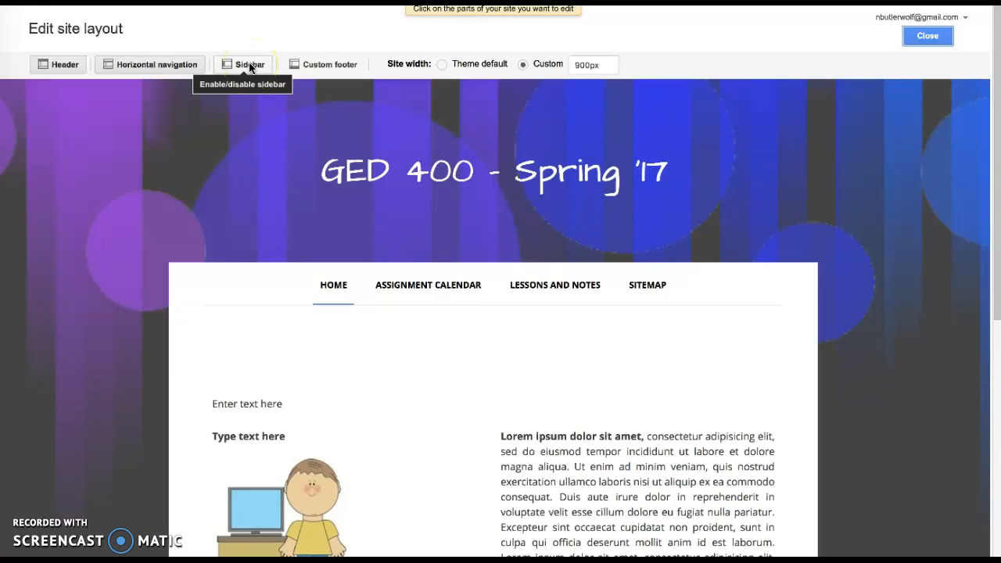
left_click(251, 68)
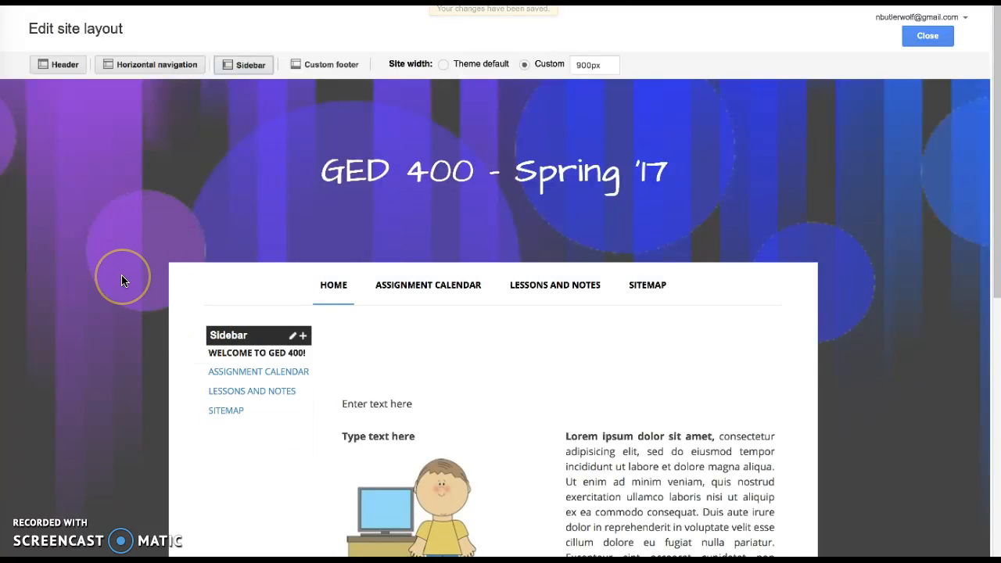
scroll(121, 281, "down", 3)
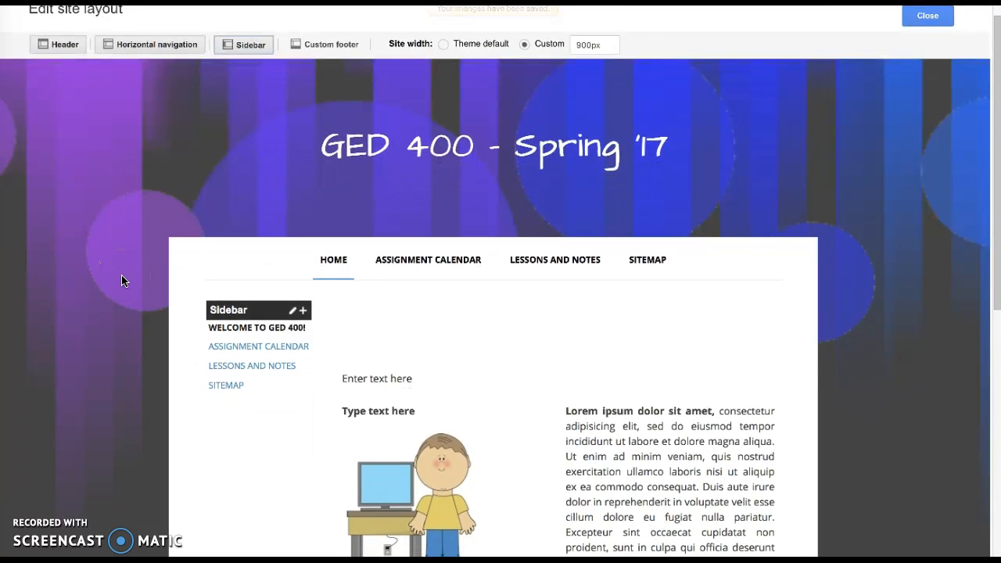
scroll(122, 281, "down", 1)
scroll(121, 280, "up", 1)
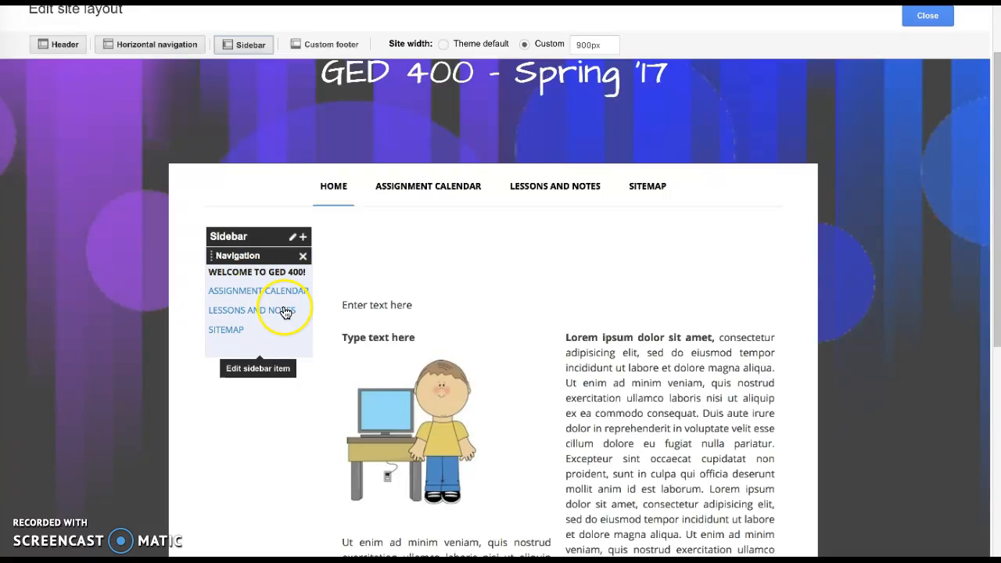
Delete the Navigation item from the sidebar and add a text box in its place
left_click(304, 257)
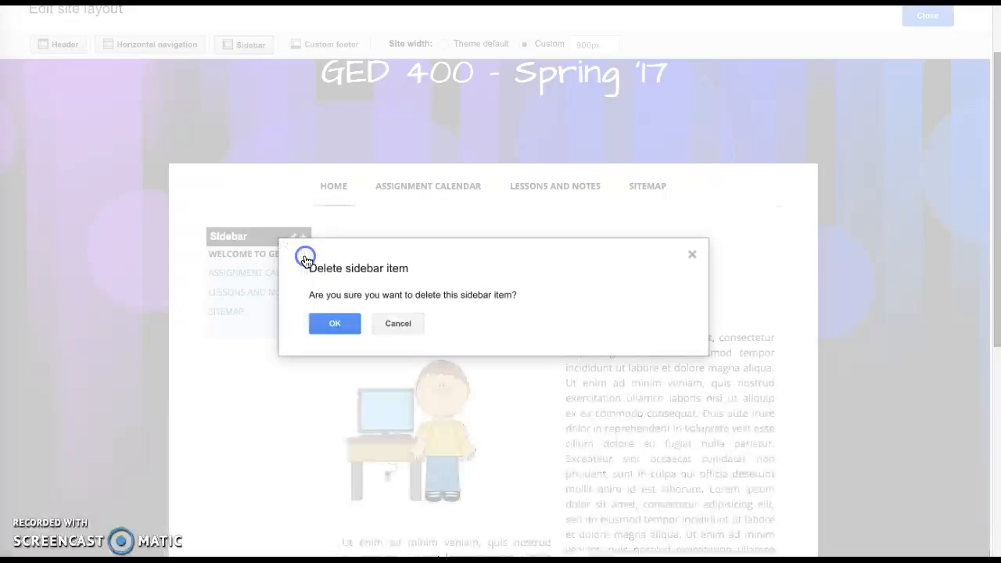
left_click(333, 322)
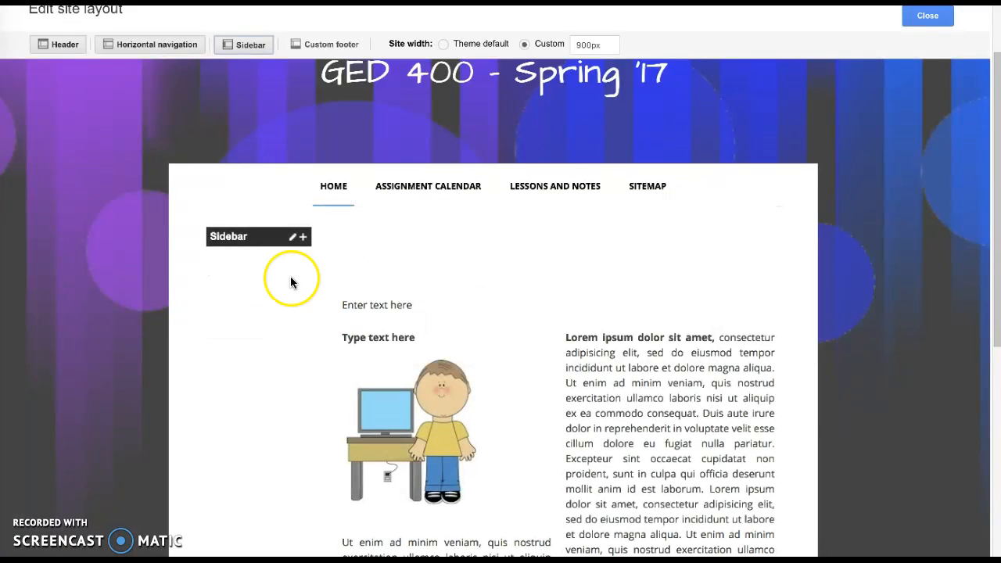
left_click(301, 238)
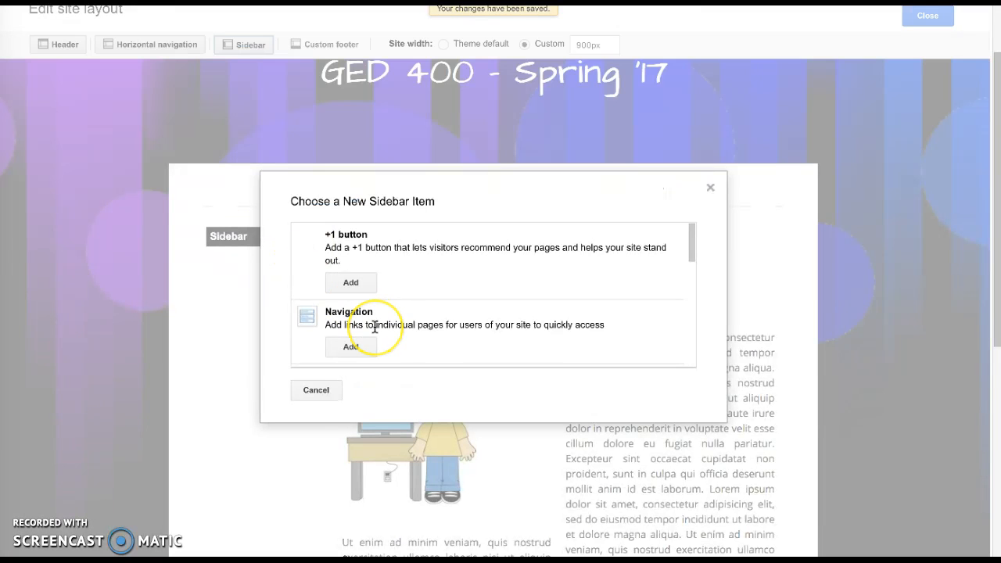
scroll(375, 327, "down", 3)
left_click(351, 312)
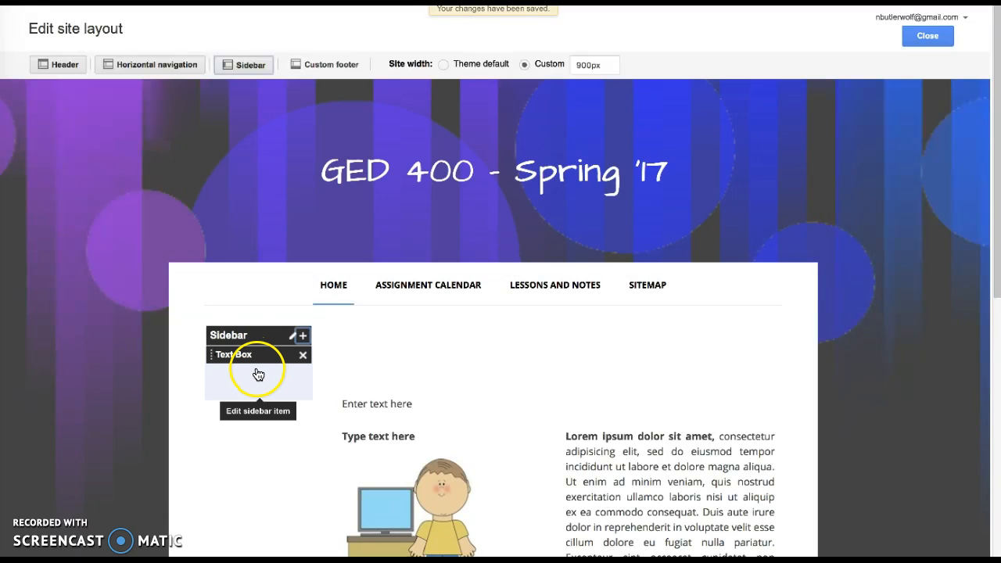
Upload the photo IMG_6418.jpg from the computer and insert it into the sidebar text box
left_click(259, 372)
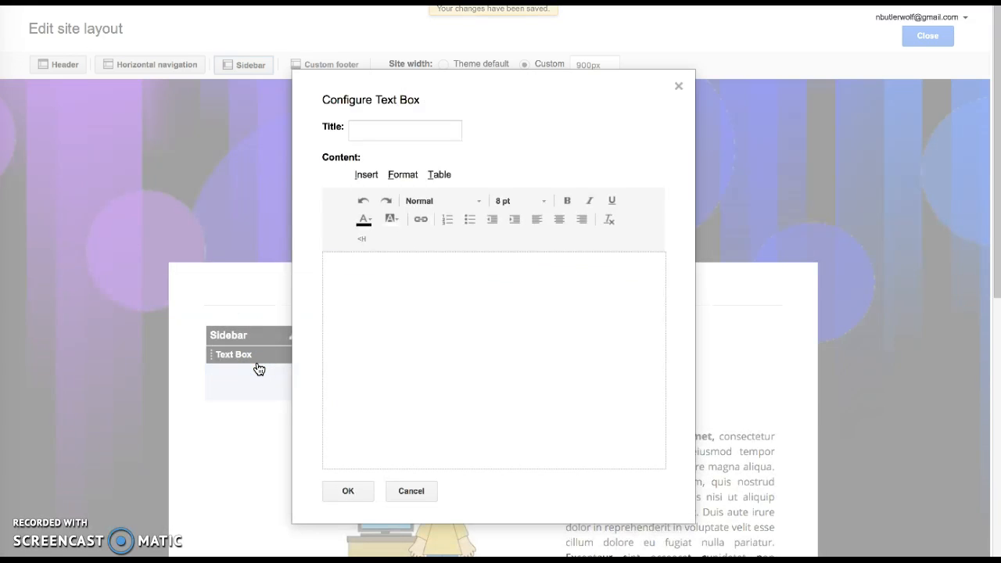
left_click(366, 176)
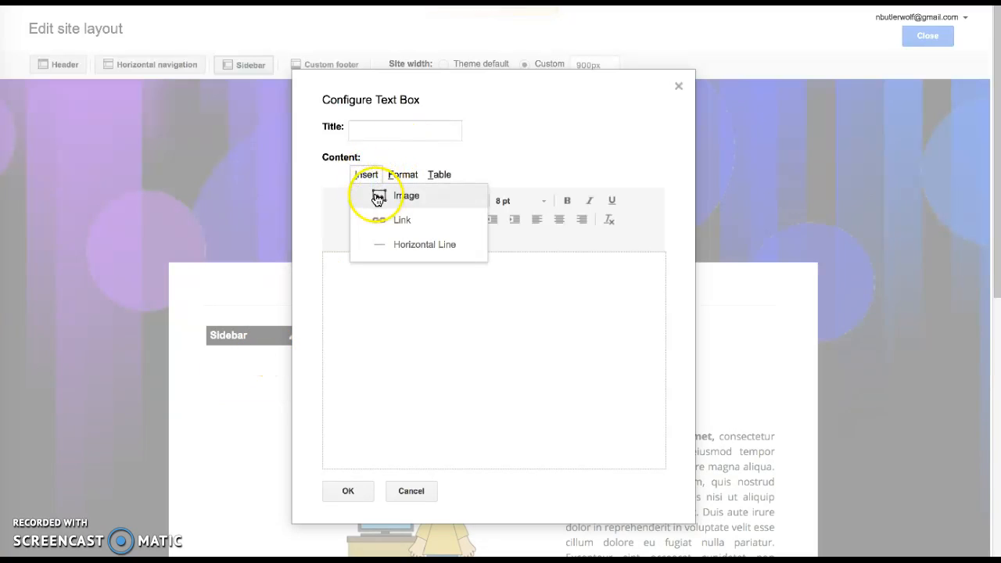
left_click(374, 196)
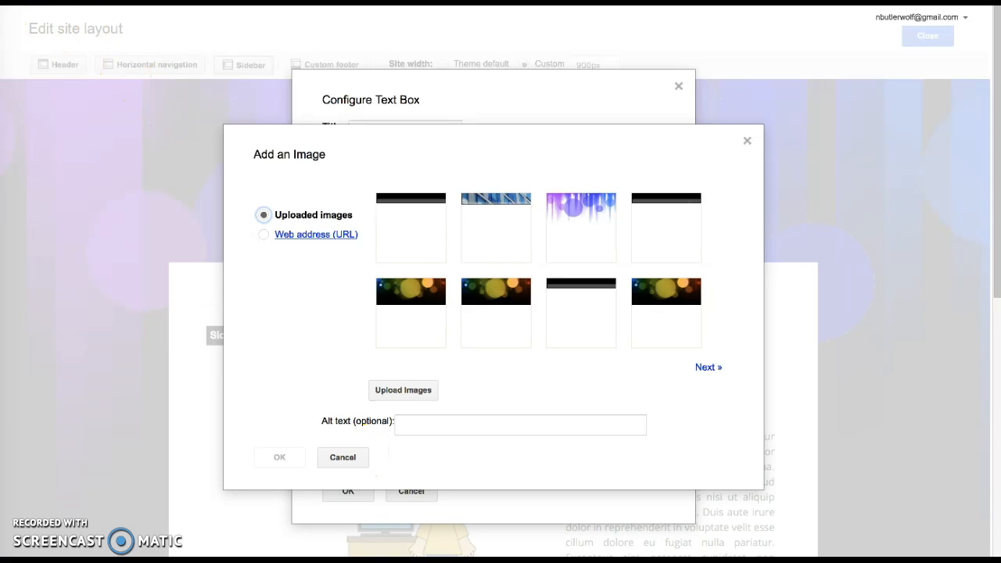
left_click(404, 391)
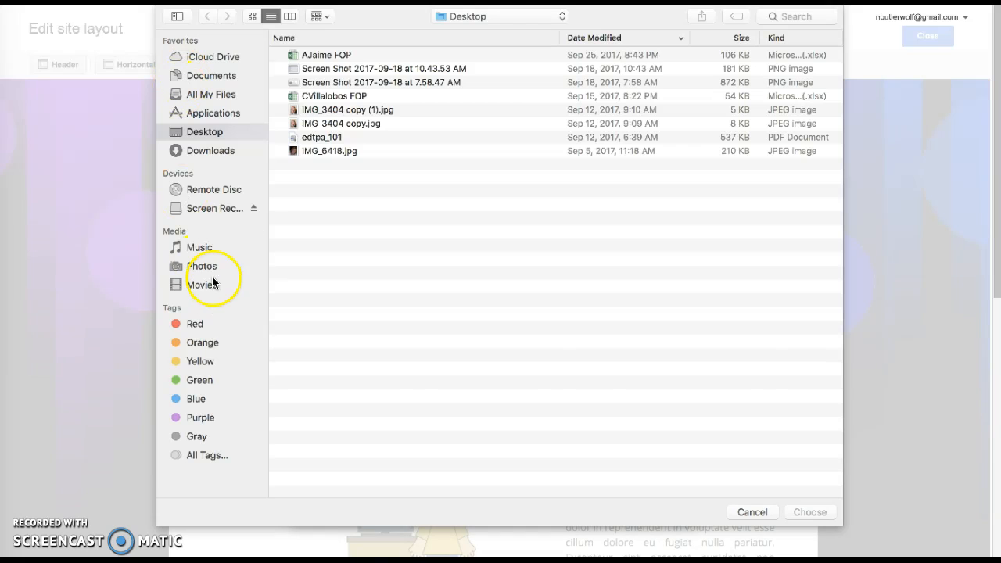
left_click(203, 265)
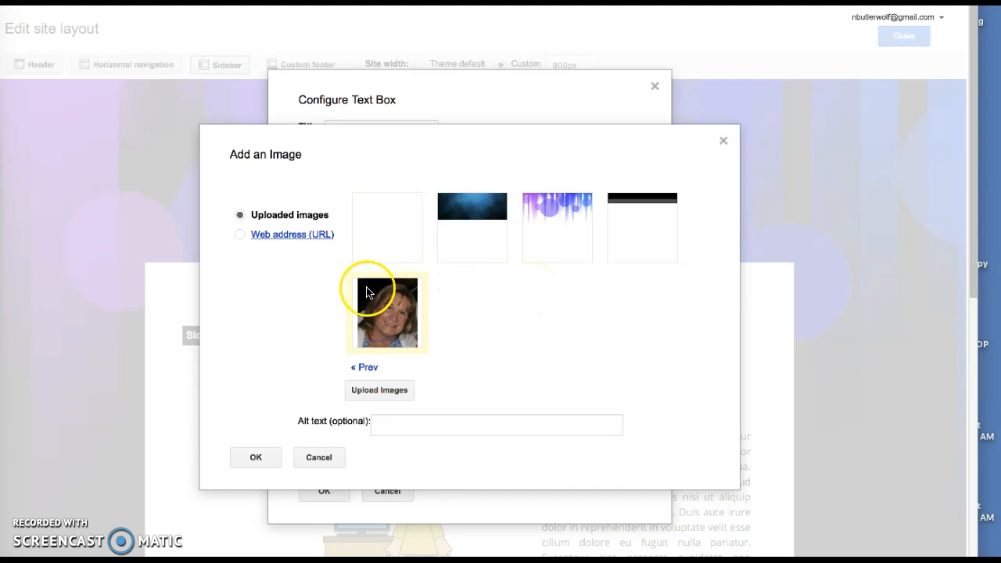
left_click(252, 458)
left_click(261, 457)
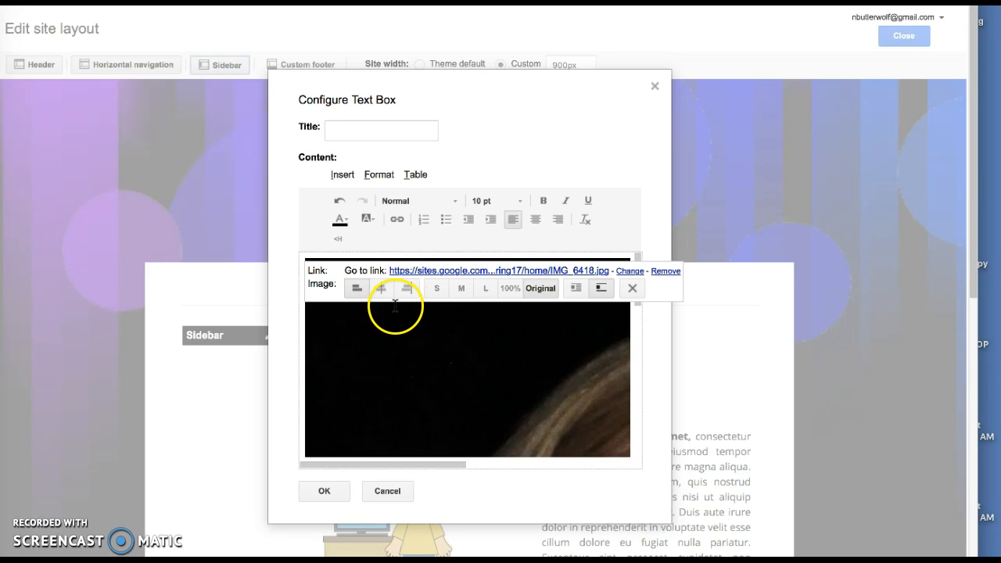
Resize the inserted portrait photo to the small (S) size and apply the text box changes
left_click(436, 289)
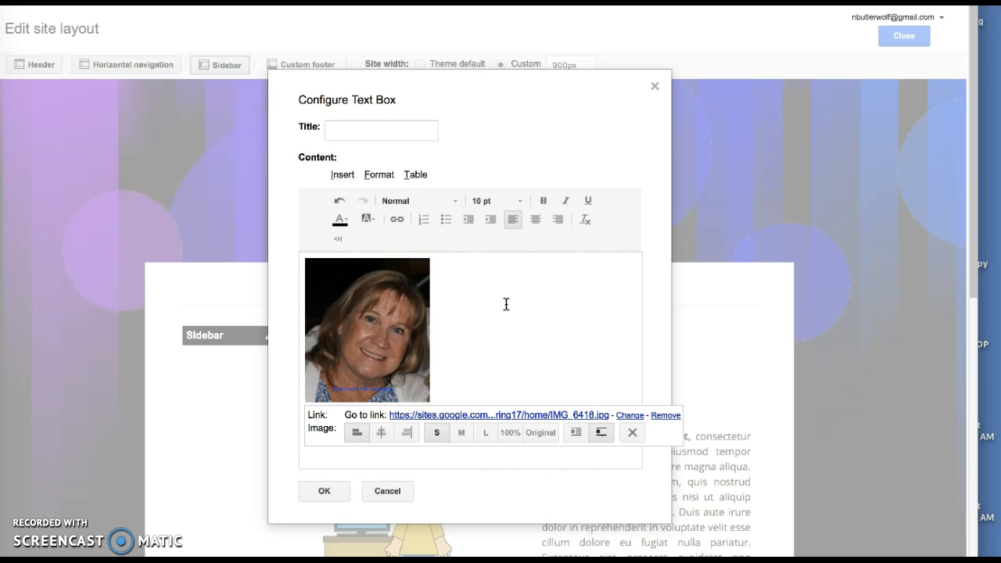
left_click(324, 490)
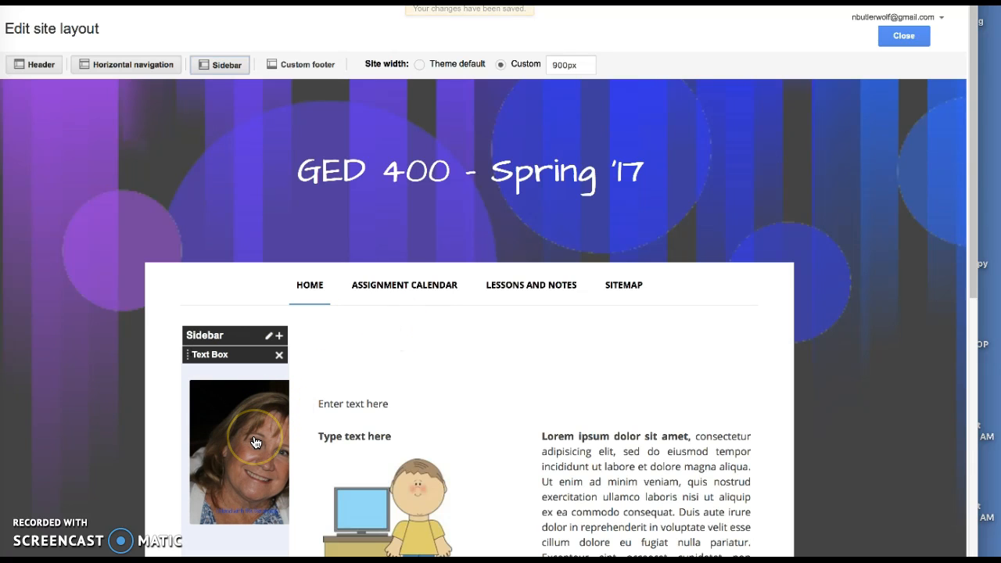
left_click(255, 443)
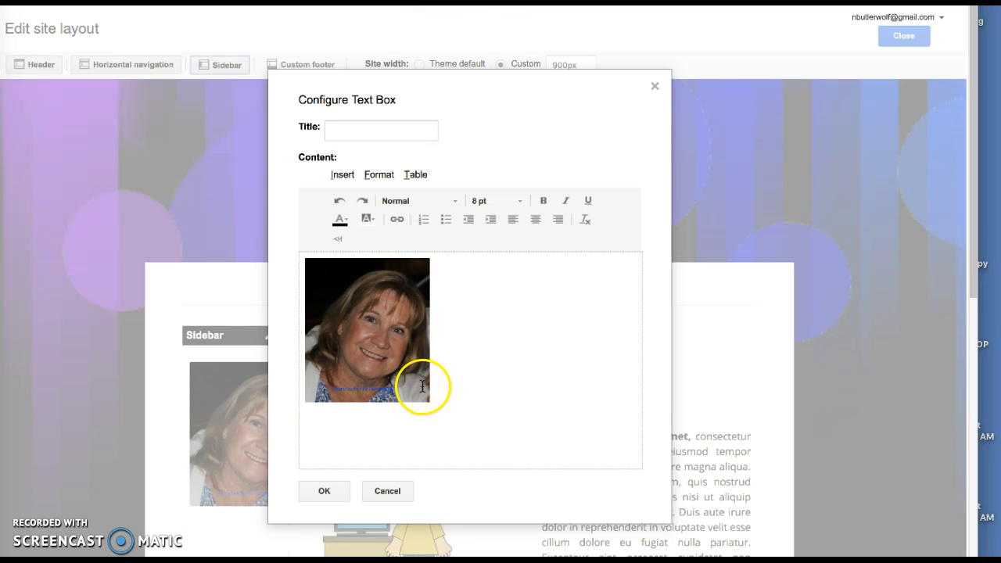
left_click(657, 88)
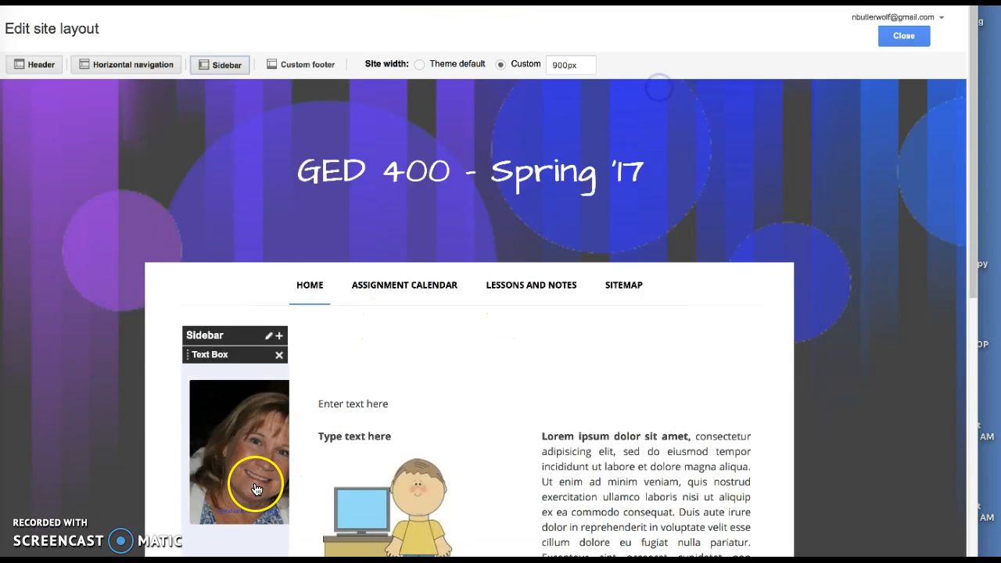
Set the sidebar width to 180 pixels, keeping it displayed on the left, and check the resulting page layout
left_click(269, 336)
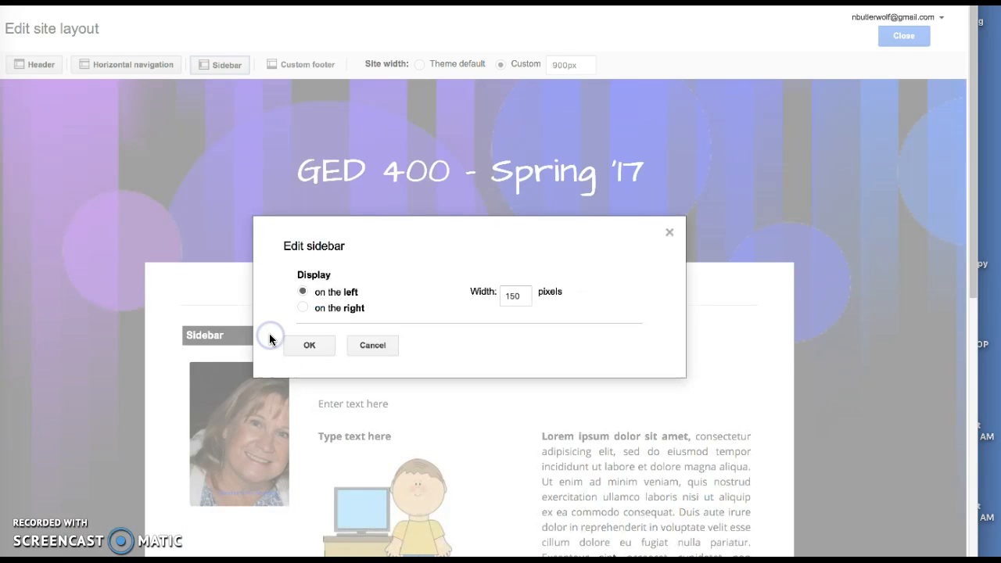
left_click(514, 293)
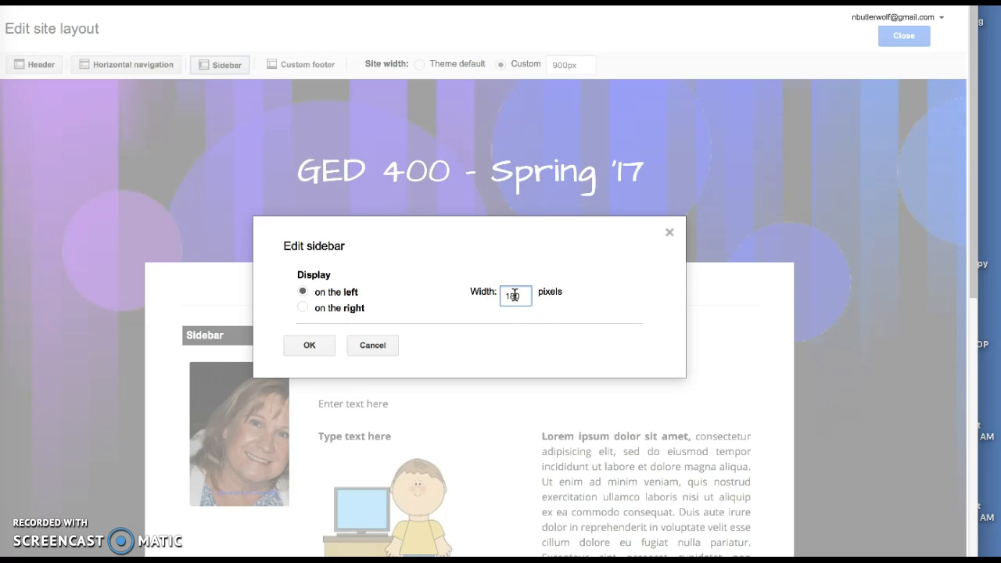
left_click(312, 346)
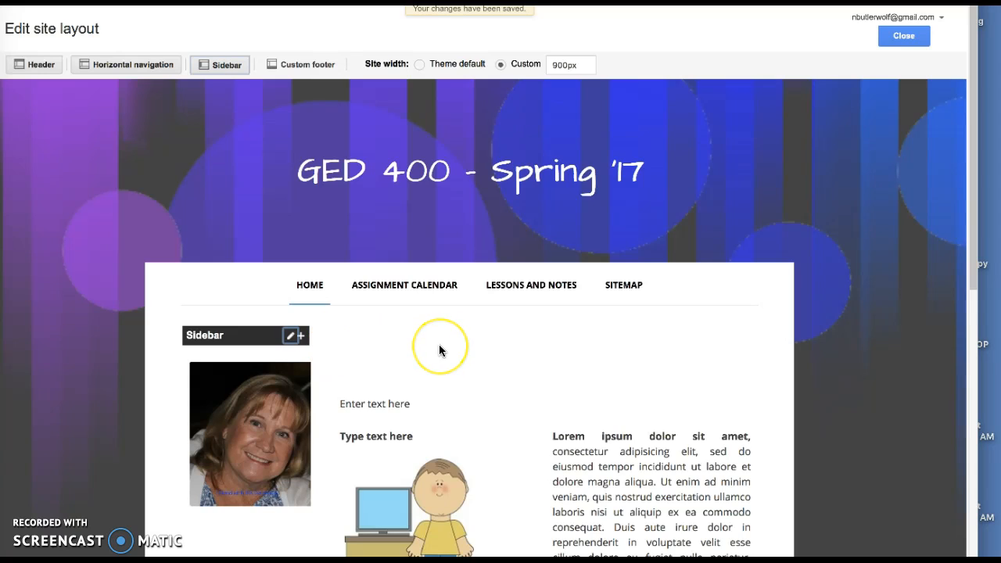
scroll(438, 348, "down", 1)
scroll(439, 348, "down", 1)
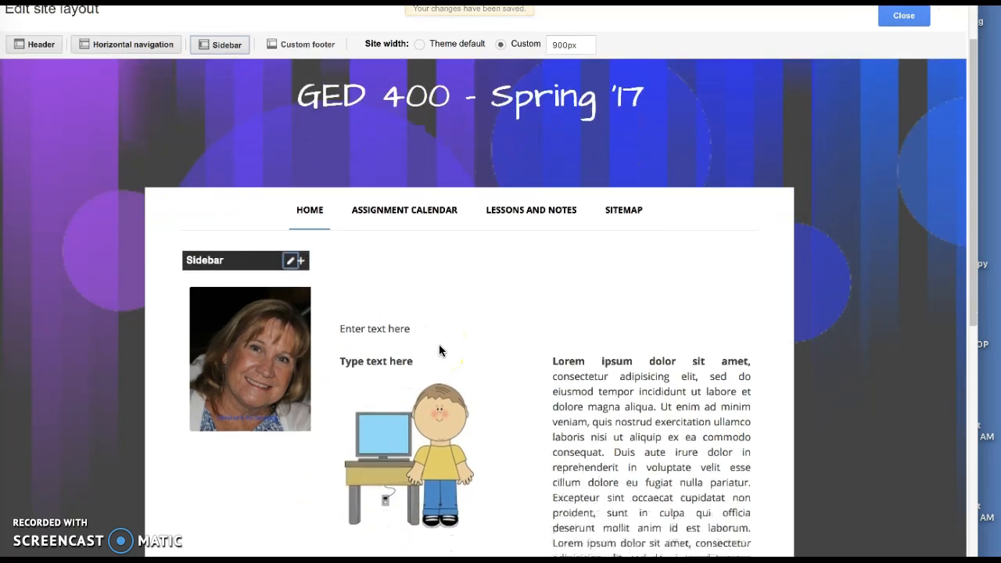